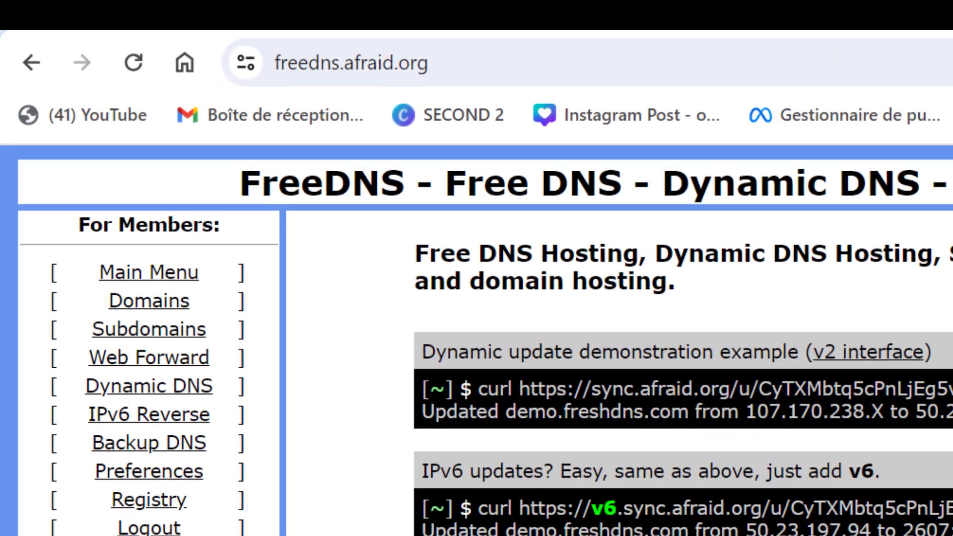
- Register a free FreeDNS account with autofilled signup details and activate it via the e-mailed link
{"action": "scroll", "coordinate": [461, 418], "scroll_direction": "down", "scroll_amount": 5}
{"action": "left_click", "coordinate": [371, 389]}
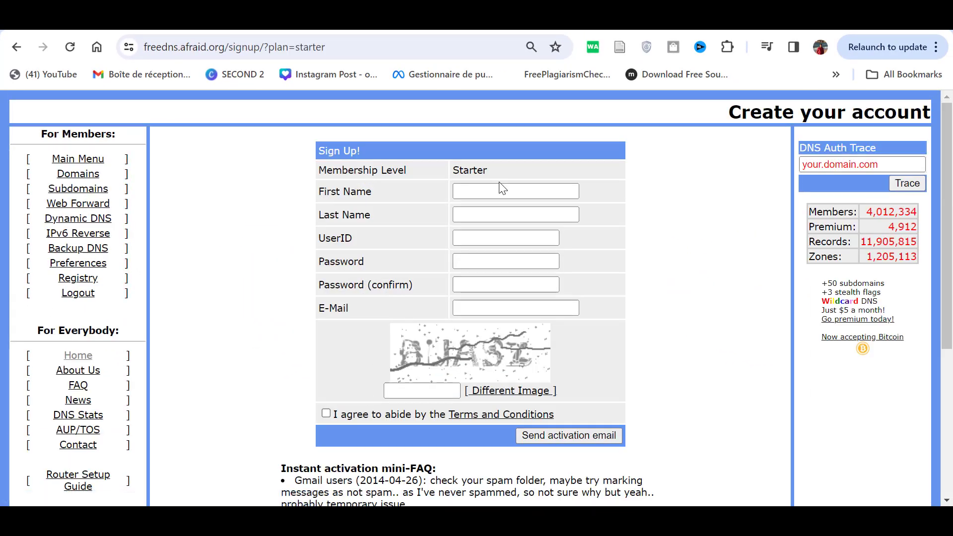
{"action": "left_click", "coordinate": [500, 191]}
{"action": "left_click", "coordinate": [527, 221]}
{"action": "left_click", "coordinate": [490, 233]}
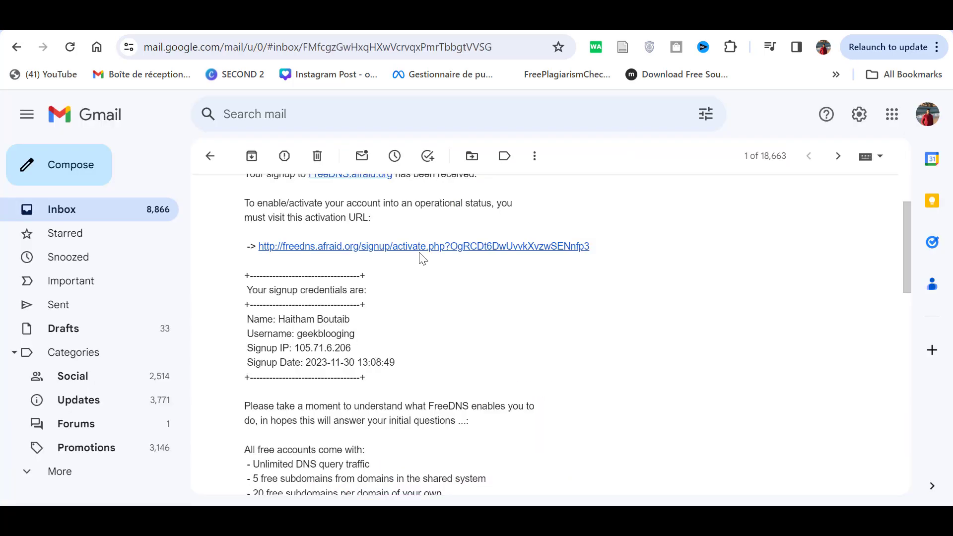
{"action": "left_click", "coordinate": [428, 248]}
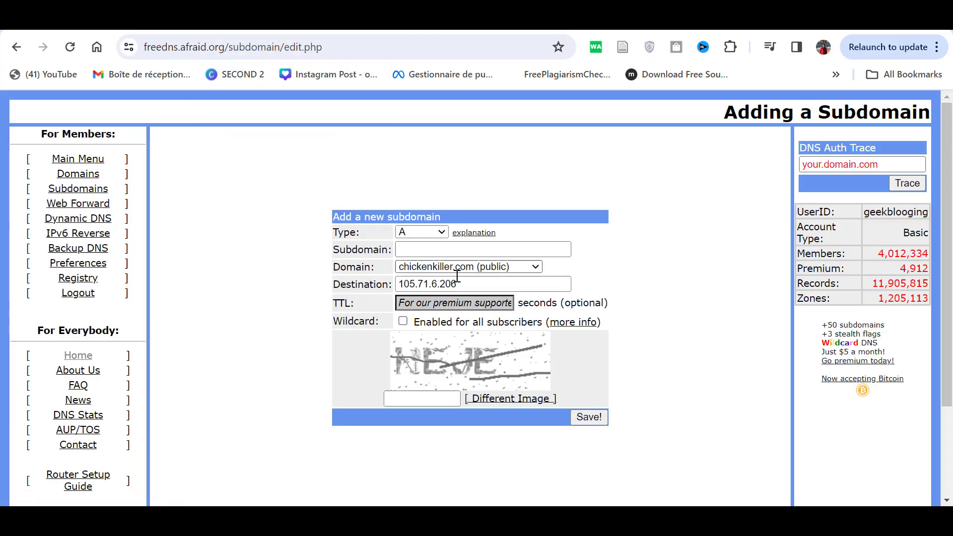
- Choose us.to from the Shared Domain Registry and enter the Geekblooging subdomain name
{"action": "left_click", "coordinate": [456, 267]}
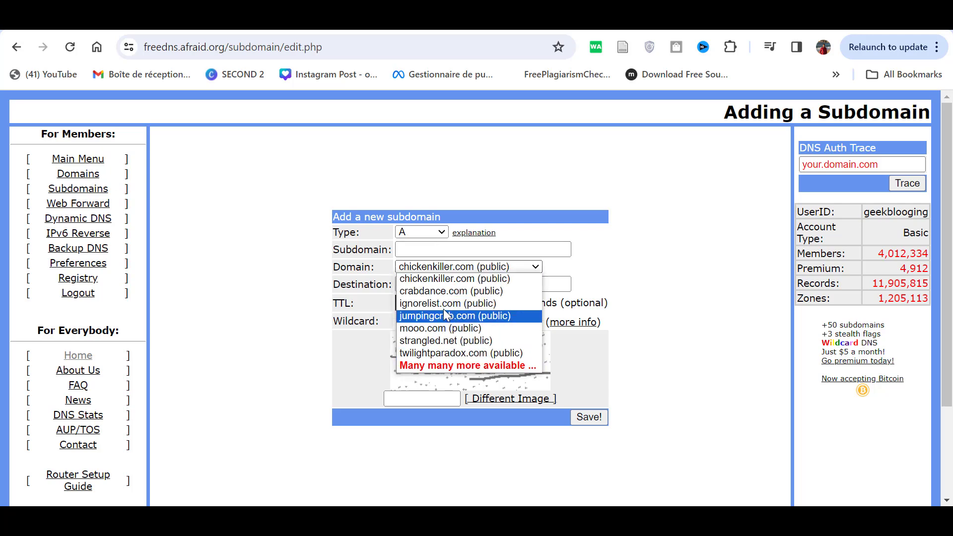
{"action": "left_click", "coordinate": [436, 365]}
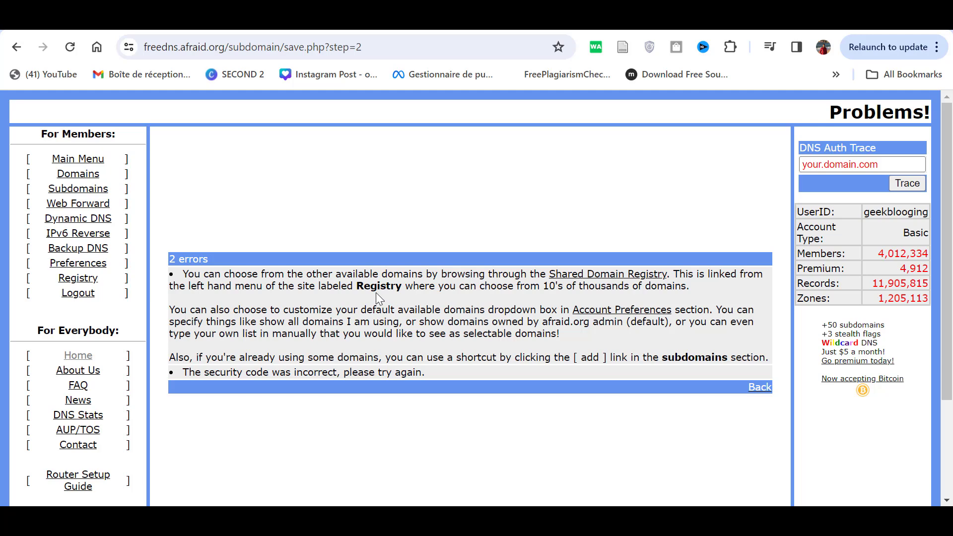
{"action": "scroll", "coordinate": [475, 350], "scroll_direction": "down", "scroll_amount": 1}
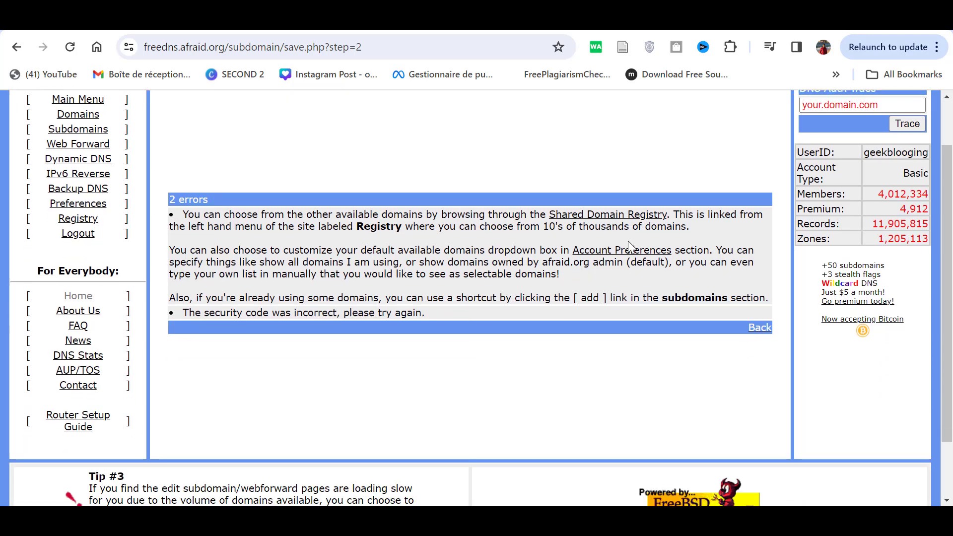
{"action": "left_click", "coordinate": [608, 215]}
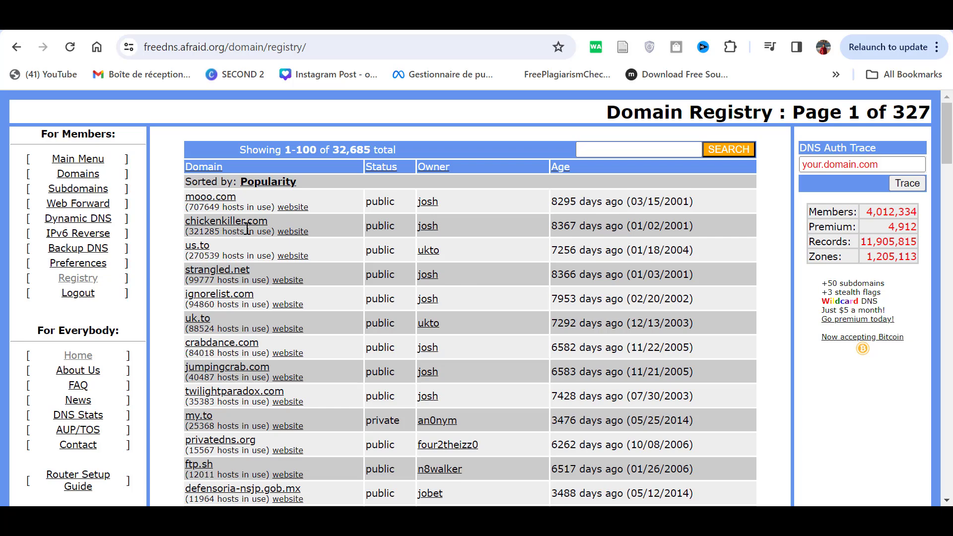
{"action": "left_click", "coordinate": [201, 247]}
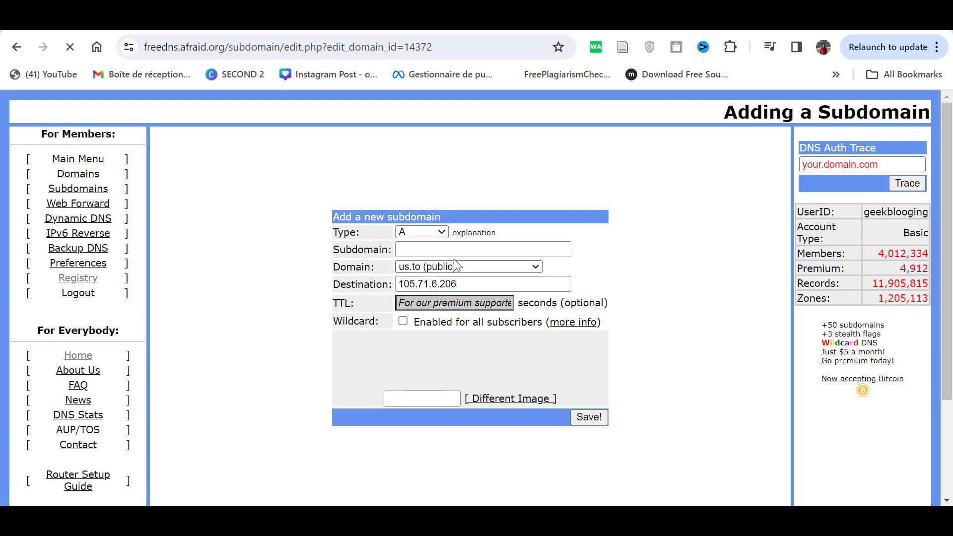
{"action": "left_click", "coordinate": [459, 252]}
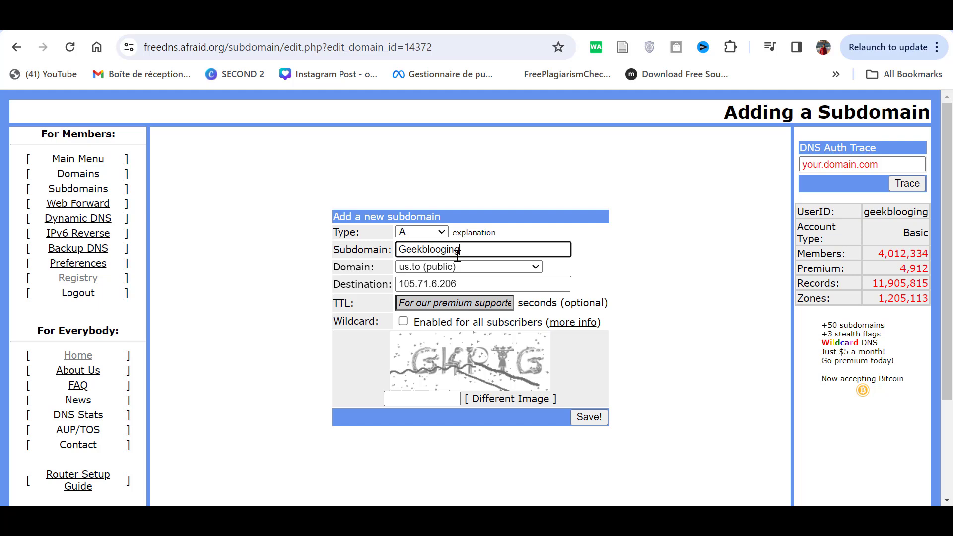
{"action": "key", "text": "Tab"}
{"action": "key", "text": "Tab"}
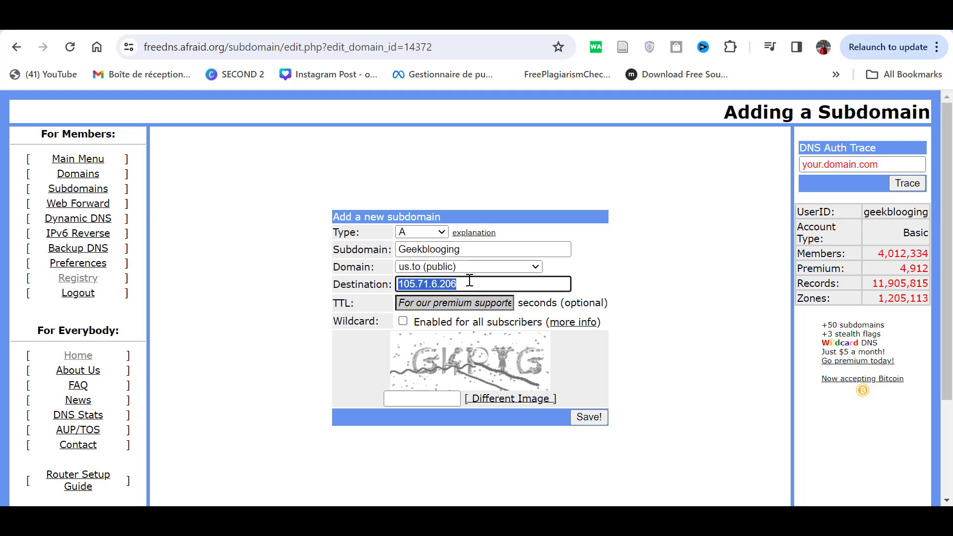
- Open the Hostinger site in a new browser tab
{"action": "key", "text": "ctrl+t"}
{"action": "type", "text": "hostinger.fr"}
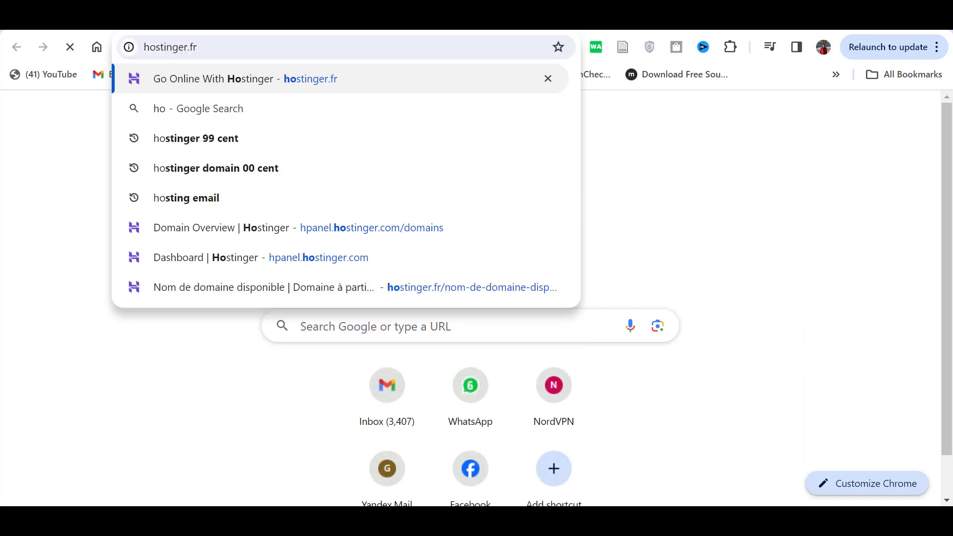
{"action": "key", "text": "Return"}
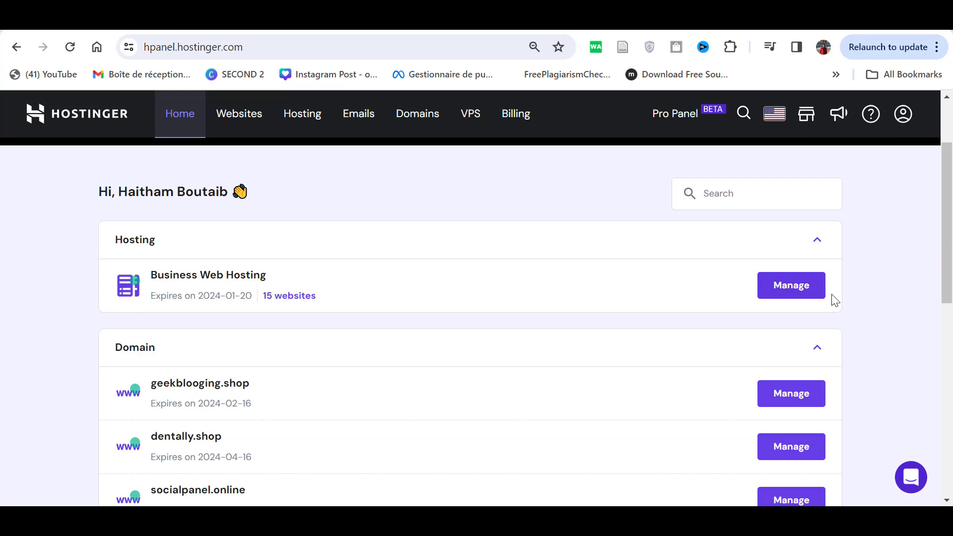
- Manage the Business Web Hosting plan and expand the sidebar's Website section
{"action": "left_click", "coordinate": [791, 288]}
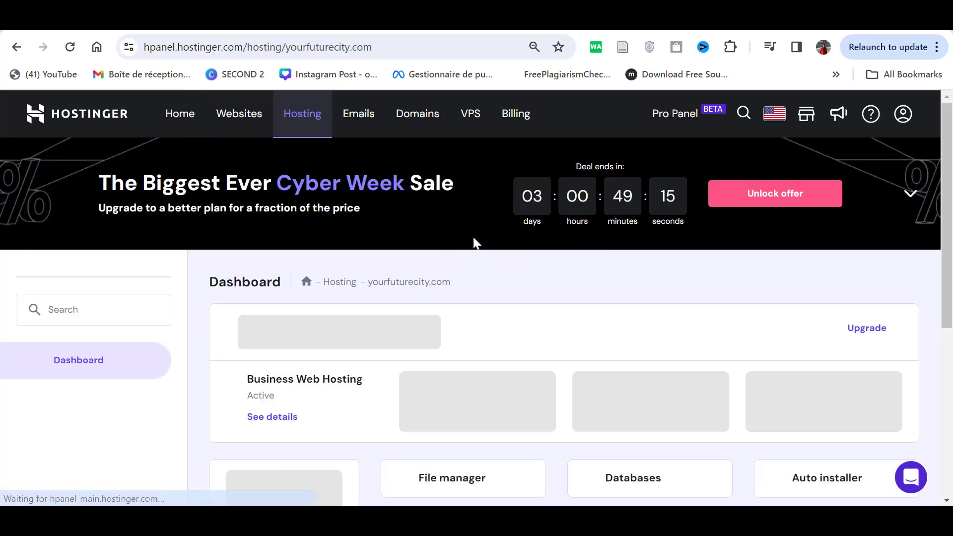
{"action": "scroll", "coordinate": [197, 368], "scroll_direction": "down", "scroll_amount": 5}
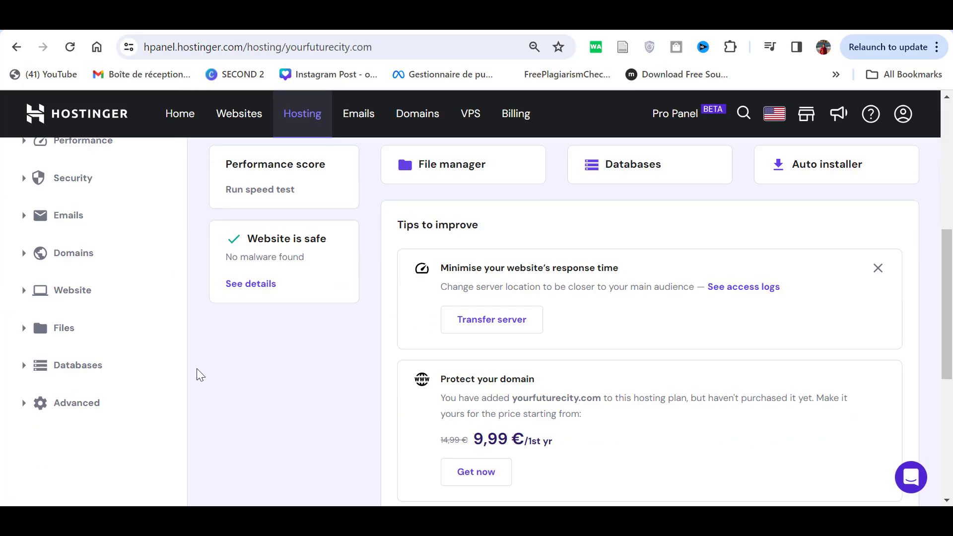
{"action": "scroll", "coordinate": [196, 368], "scroll_direction": "up", "scroll_amount": 1}
{"action": "left_click", "coordinate": [79, 352]}
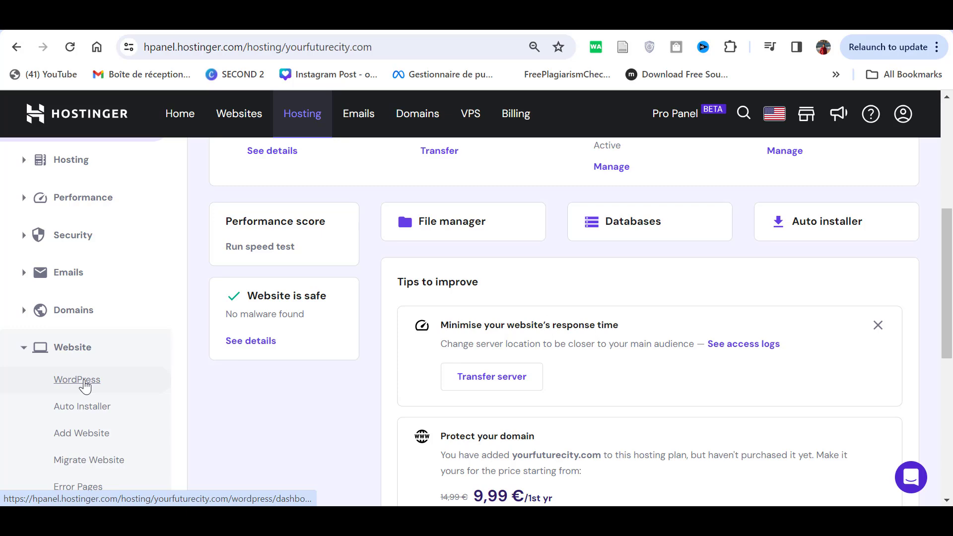
{"action": "left_click", "coordinate": [79, 350]}
{"action": "left_click", "coordinate": [79, 350]}
{"action": "scroll", "coordinate": [127, 391], "scroll_direction": "down", "scroll_amount": 3}
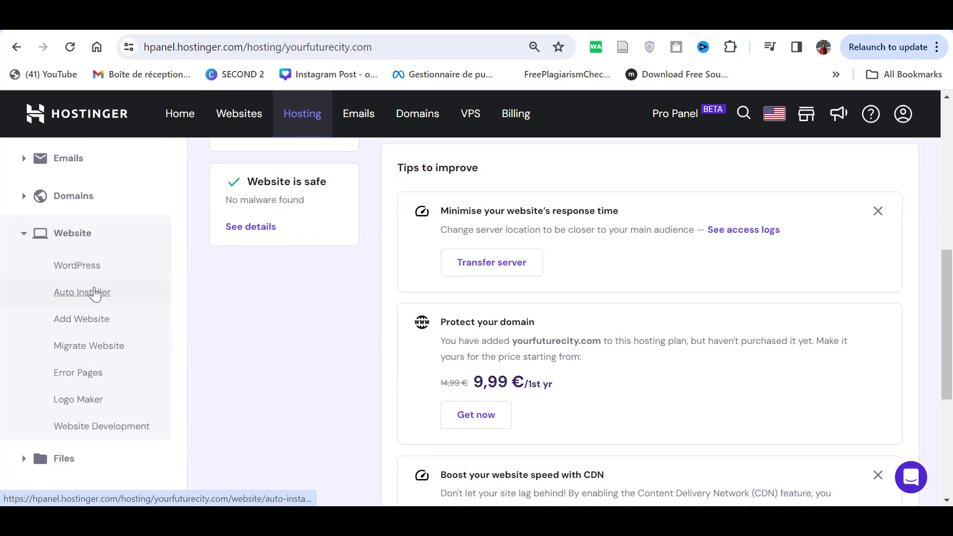
- Add a website on the existing domain geekblooging.us.to, skipping the onboarding questions
{"action": "left_click", "coordinate": [85, 325]}
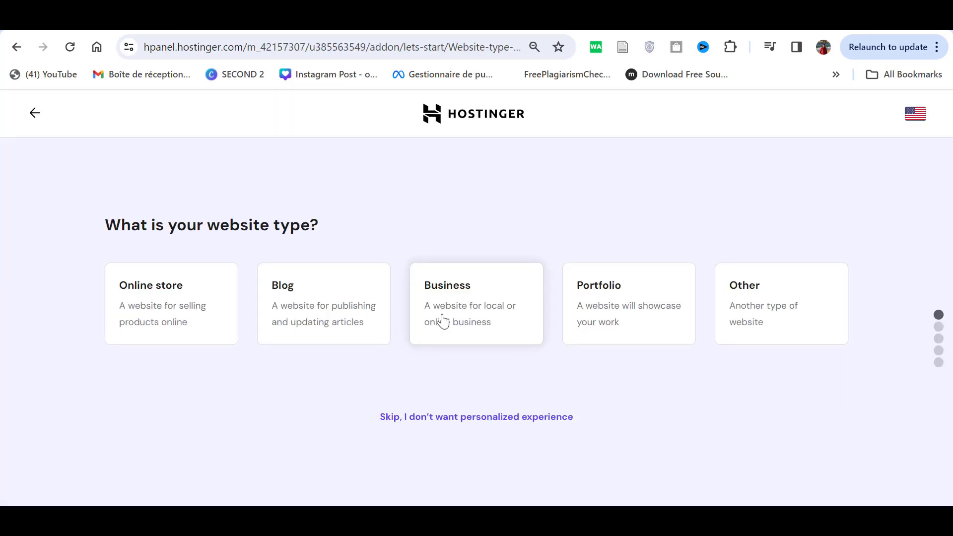
{"action": "left_click", "coordinate": [477, 431]}
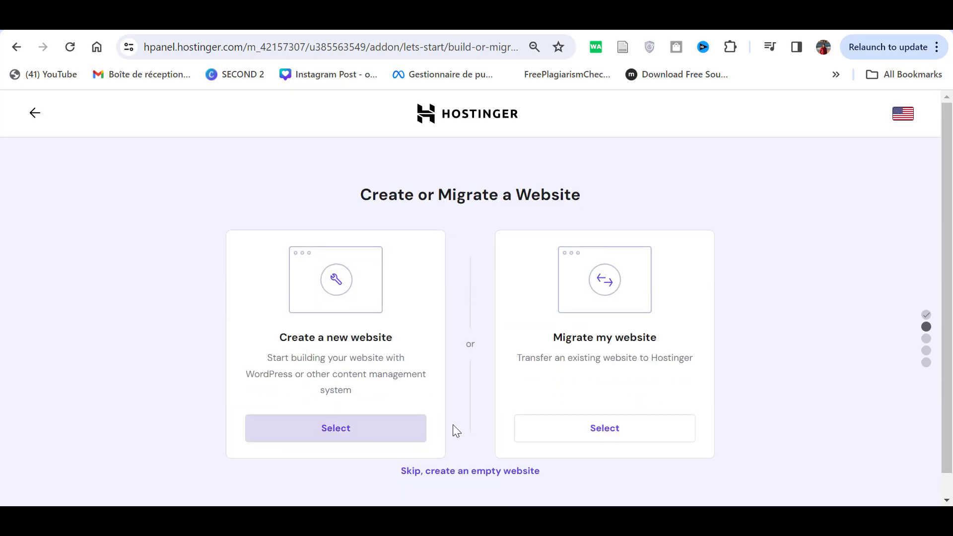
{"action": "left_click", "coordinate": [475, 471]}
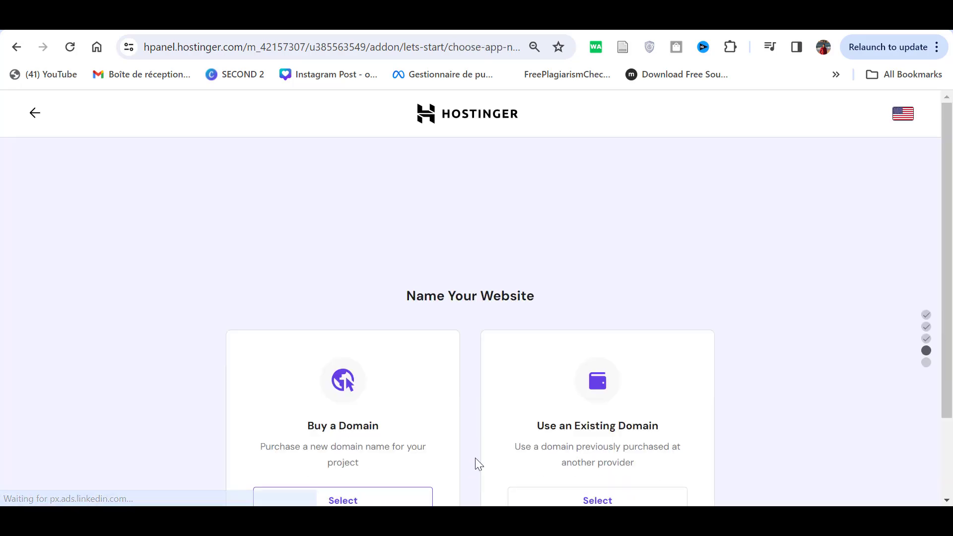
{"action": "left_click", "coordinate": [597, 403]}
{"action": "scroll", "coordinate": [475, 430], "scroll_direction": "down", "scroll_amount": 2}
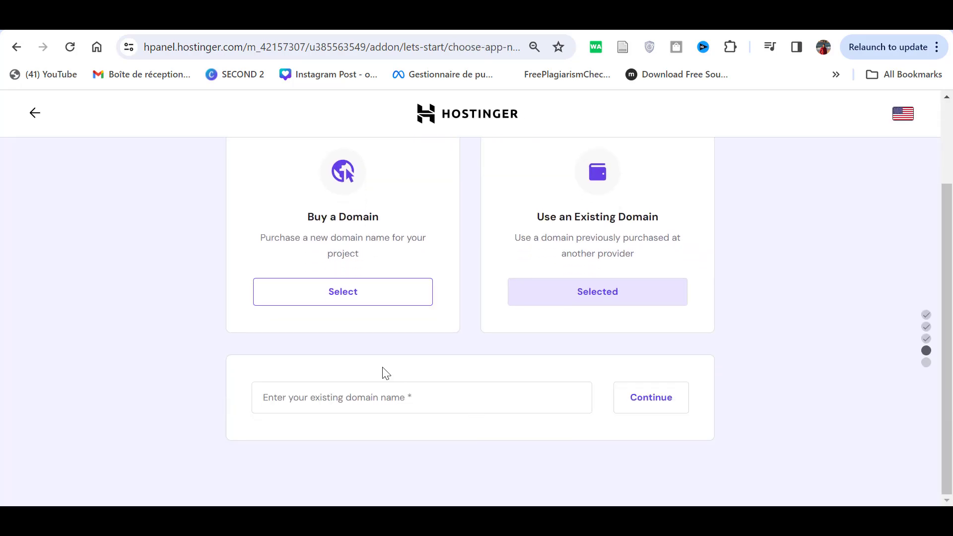
{"action": "left_click", "coordinate": [395, 398]}
{"action": "type", "text": "geekblooging.us.to"}
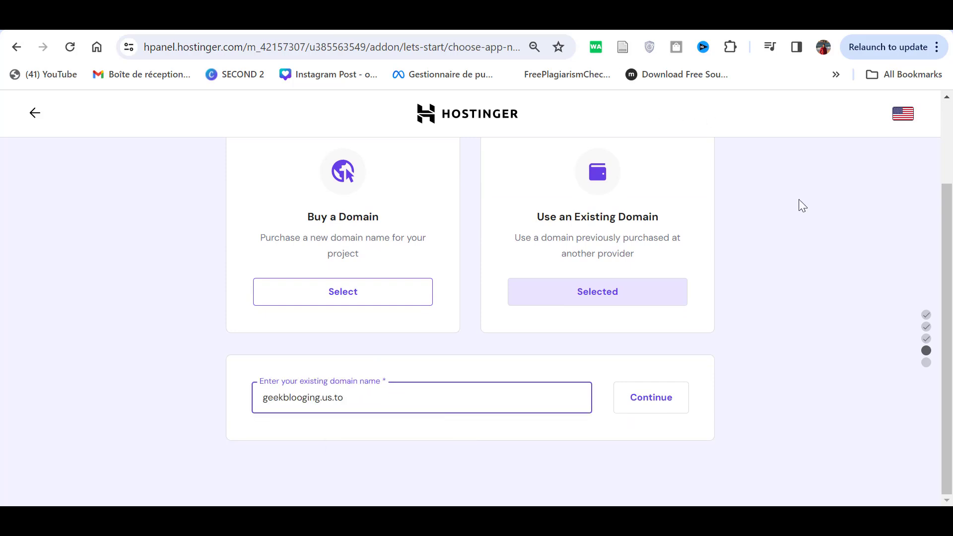
{"action": "left_click", "coordinate": [665, 383]}
{"action": "left_click", "coordinate": [468, 396]}
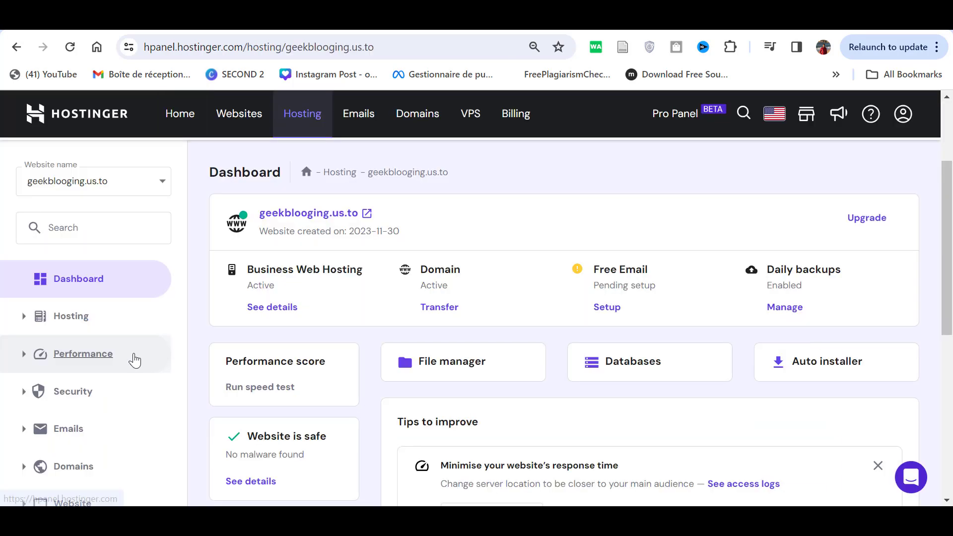
- Copy the website IP 194.5.156.216 from the hosting Plan Details
{"action": "left_click", "coordinate": [64, 318]}
{"action": "left_click", "coordinate": [81, 362]}
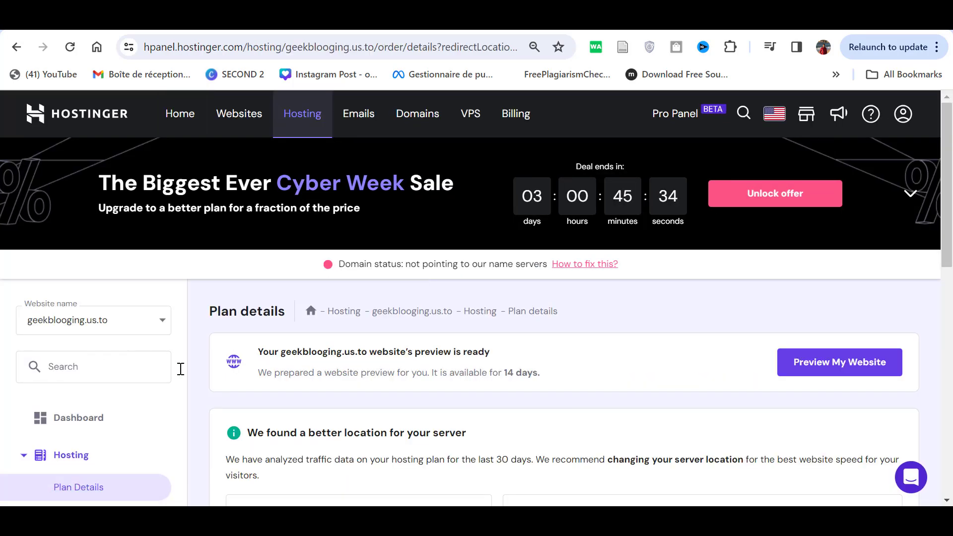
{"action": "scroll", "coordinate": [319, 370], "scroll_direction": "down", "scroll_amount": 4}
{"action": "scroll", "coordinate": [704, 347], "scroll_direction": "down", "scroll_amount": 3}
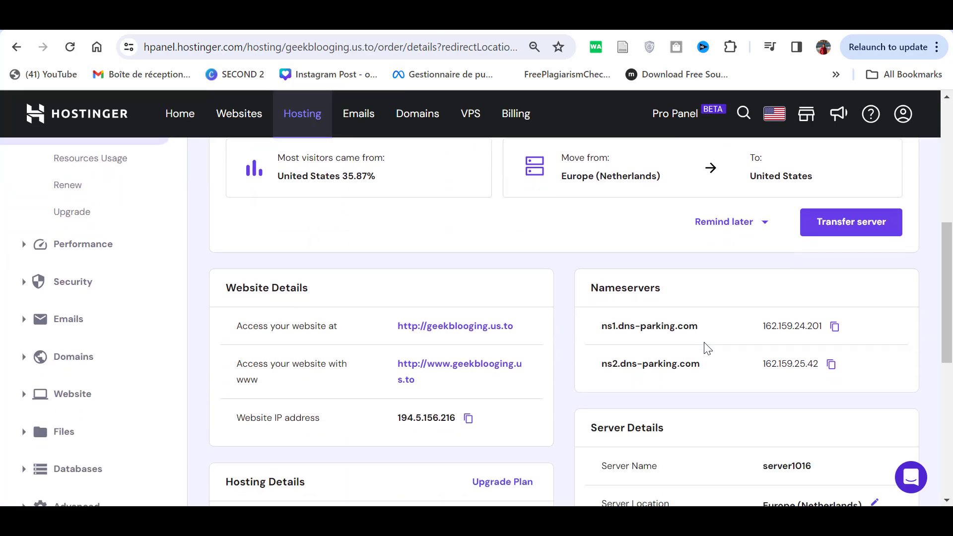
{"action": "double_click", "coordinate": [468, 412]}
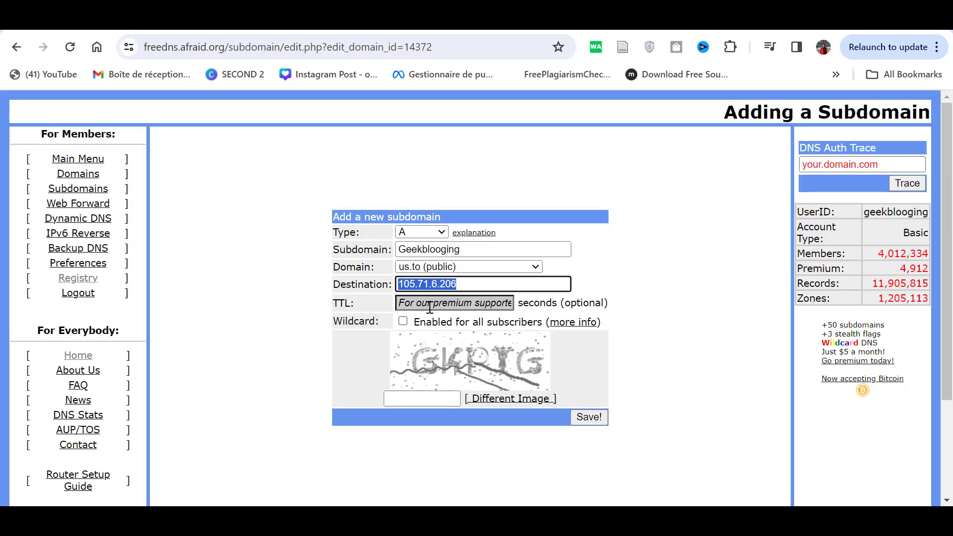
- Save the FreeDNS us.to record with destination 194.5.156.216 after entering the captcha
{"action": "key", "text": "ctrl+v"}
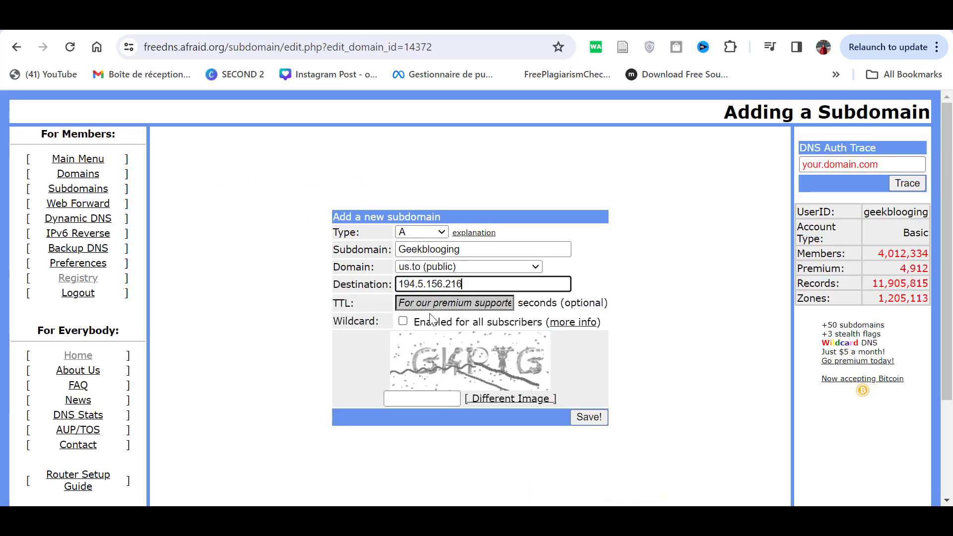
{"action": "left_click", "coordinate": [430, 399]}
{"action": "left_click", "coordinate": [589, 417]}
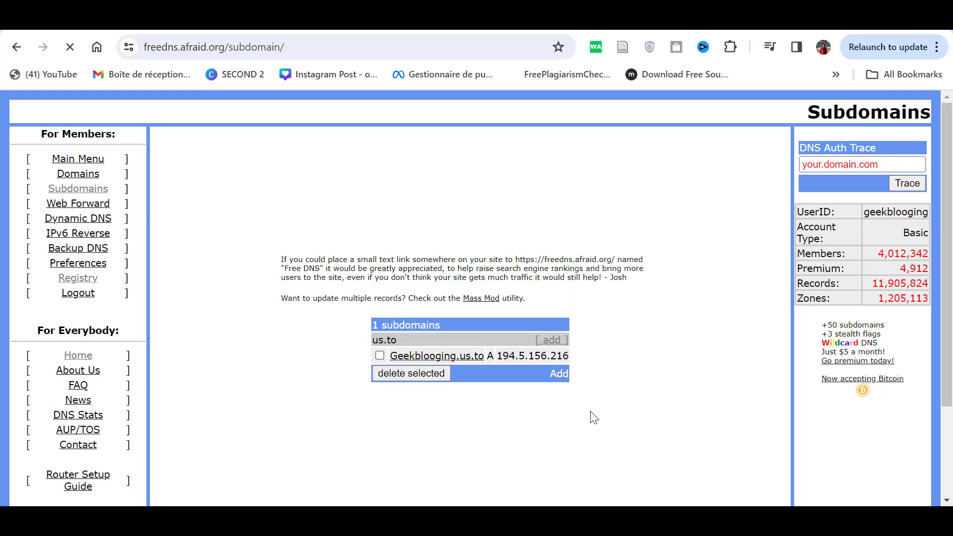
{"action": "left_click", "coordinate": [380, 356]}
{"action": "left_click", "coordinate": [558, 373]}
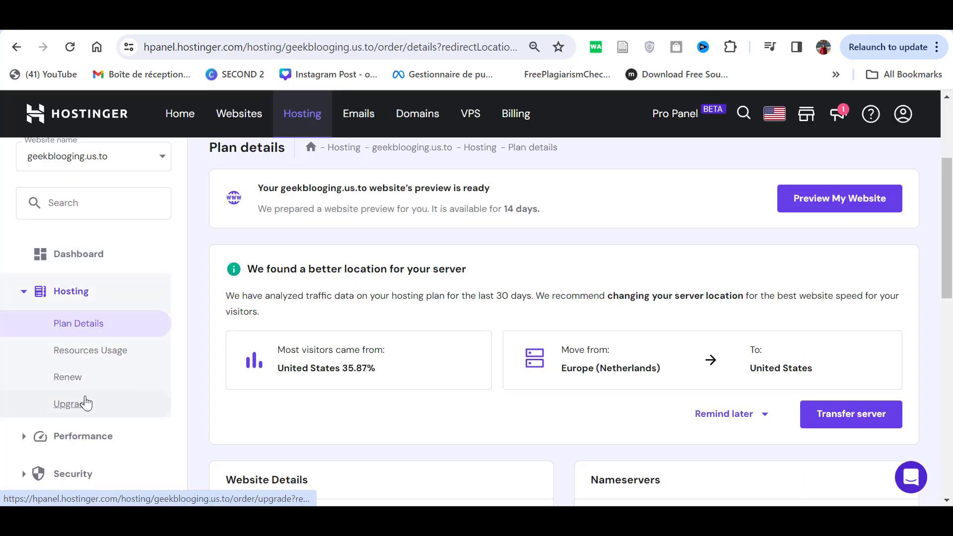
- Open the Auto Installer from the hPanel Website section
{"action": "scroll", "coordinate": [86, 402], "scroll_direction": "down", "scroll_amount": 3}
{"action": "scroll", "coordinate": [86, 402], "scroll_direction": "down", "scroll_amount": 2}
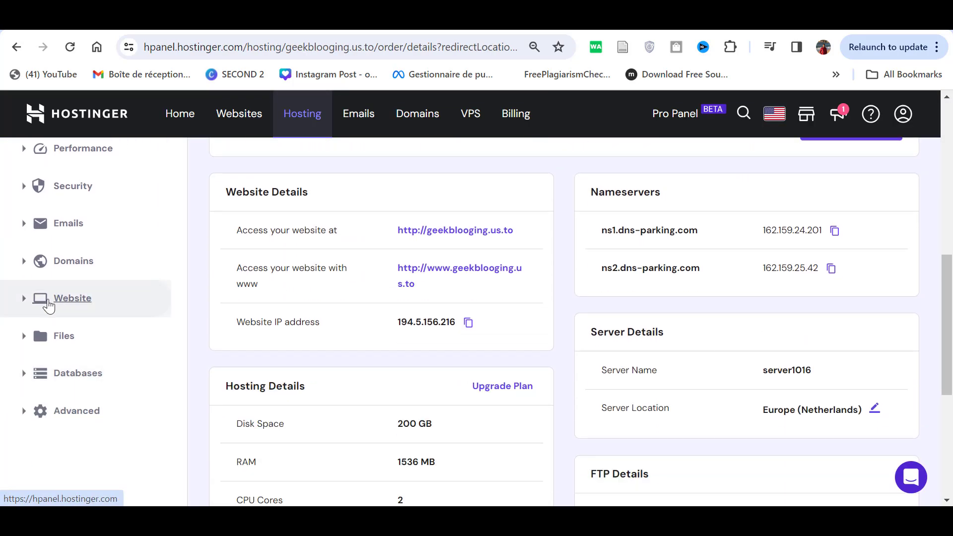
{"action": "left_click", "coordinate": [48, 303]}
{"action": "left_click", "coordinate": [70, 358]}
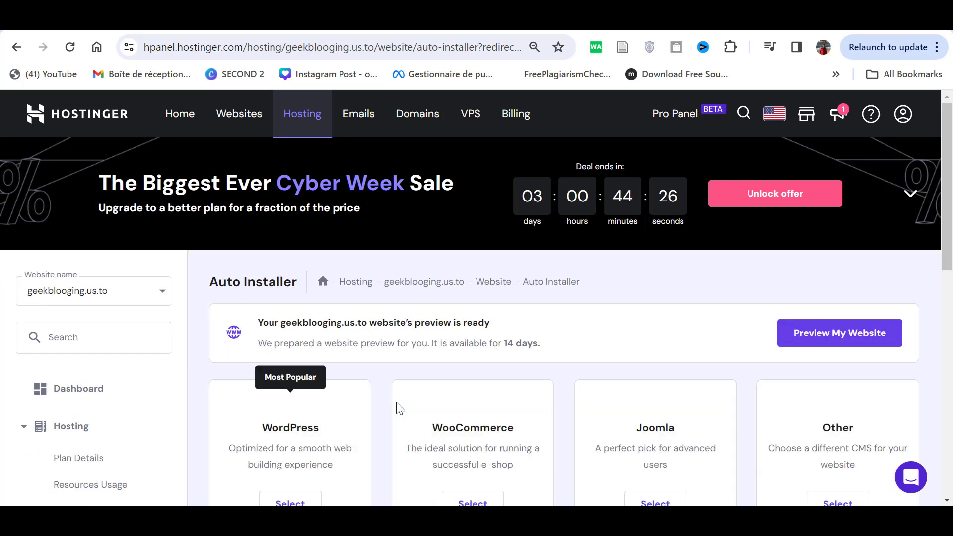
- Select WordPress and fill the admin credentials using the saved demo password
{"action": "scroll", "coordinate": [397, 407], "scroll_direction": "down", "scroll_amount": 3}
{"action": "left_click", "coordinate": [300, 380]}
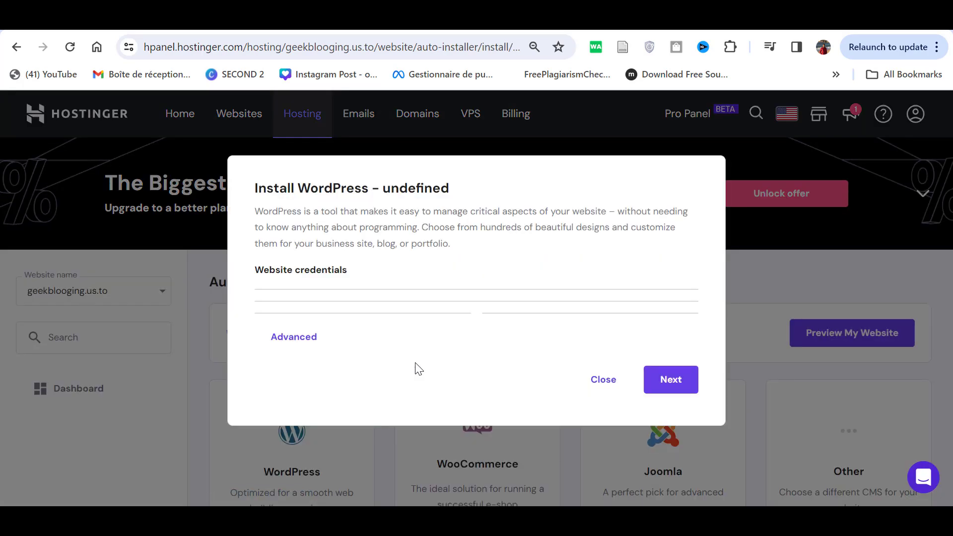
{"action": "left_click", "coordinate": [575, 357]}
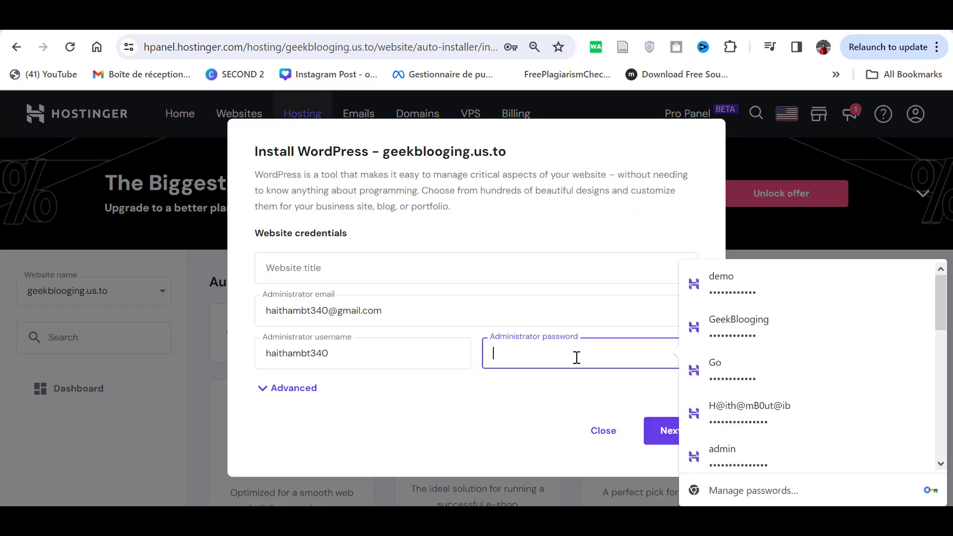
{"action": "left_click", "coordinate": [744, 276]}
{"action": "scroll", "coordinate": [591, 404], "scroll_direction": "down", "scroll_amount": 2}
{"action": "left_click", "coordinate": [659, 461]}
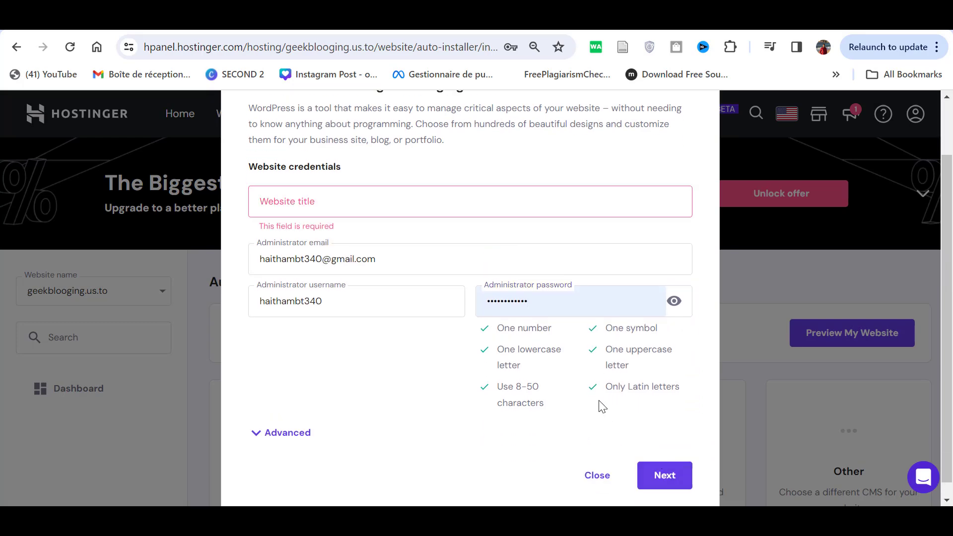
- Set the website title to demo and proceed to the version and language step
{"action": "left_click", "coordinate": [400, 213]}
{"action": "key", "text": "Down"}
{"action": "key", "text": "Return"}
{"action": "left_click", "coordinate": [664, 461]}
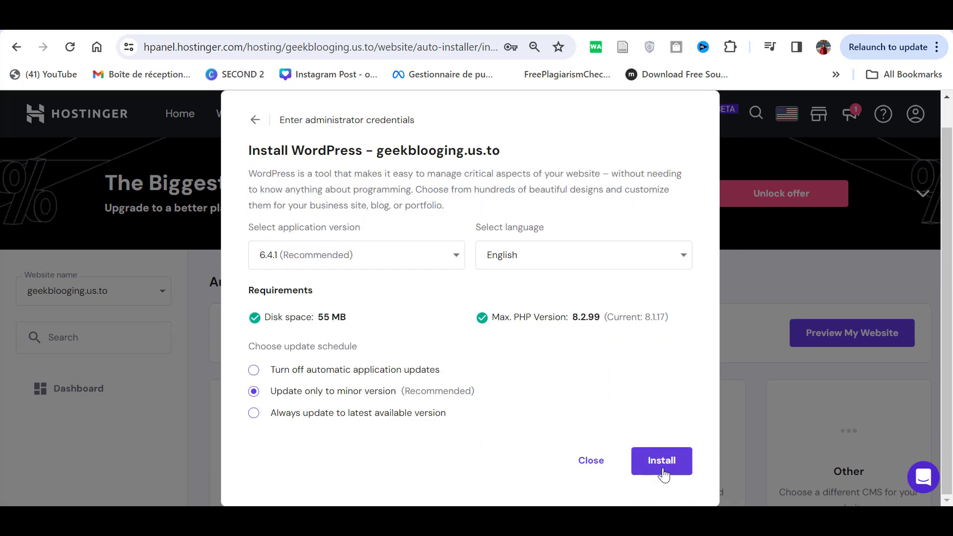
- Install WordPress 6.4.1 and open the new geekblooging.us.to site
{"action": "left_click", "coordinate": [648, 452]}
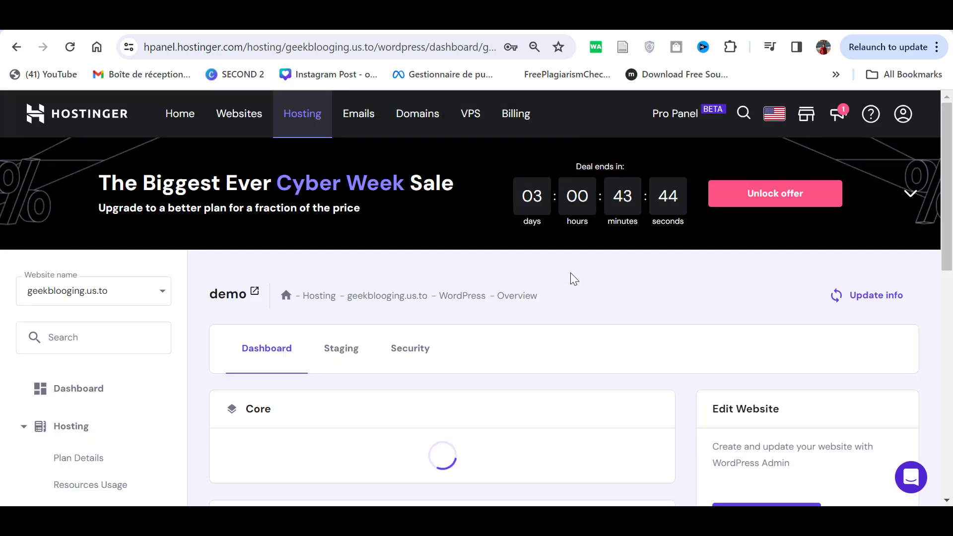
{"action": "scroll", "coordinate": [624, 356], "scroll_direction": "down", "scroll_amount": 5}
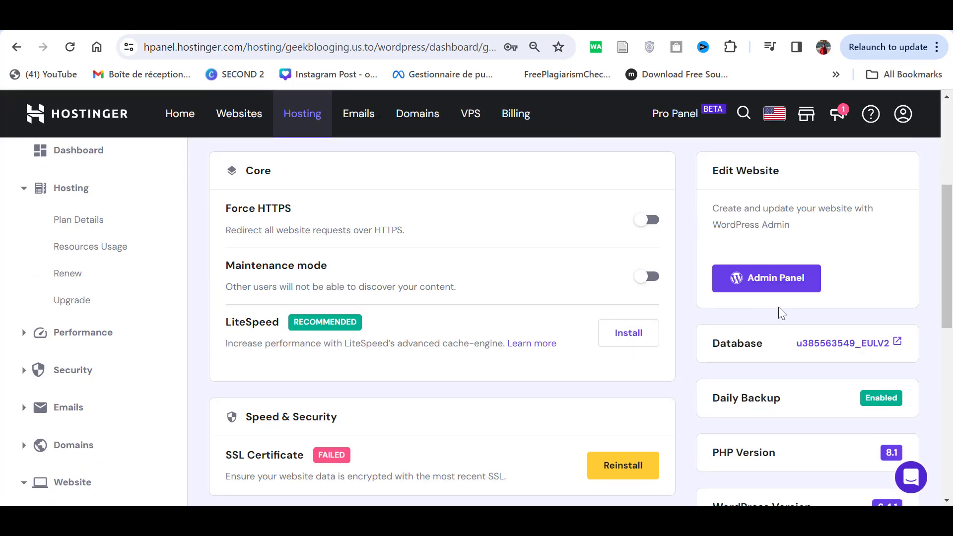
{"action": "left_click", "coordinate": [779, 286]}
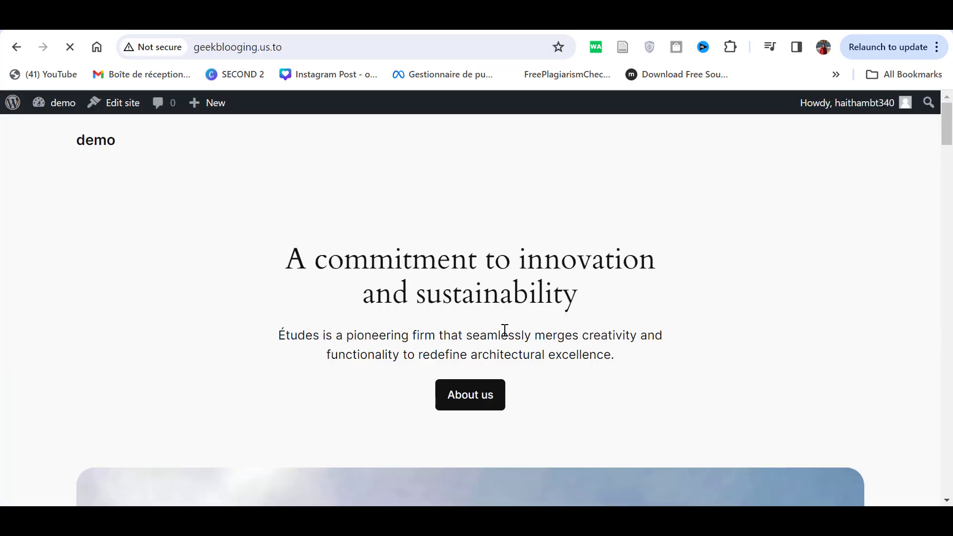
- Confirm the site shows Not secure, then return to the hPanel tab
{"action": "scroll", "coordinate": [505, 330], "scroll_direction": "down", "scroll_amount": 15}
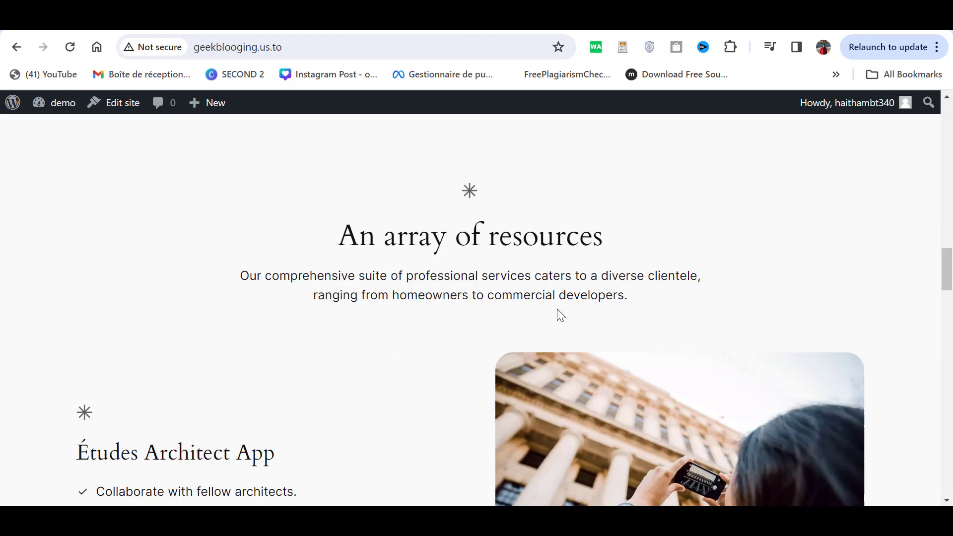
{"action": "scroll", "coordinate": [560, 315], "scroll_direction": "up", "scroll_amount": 15}
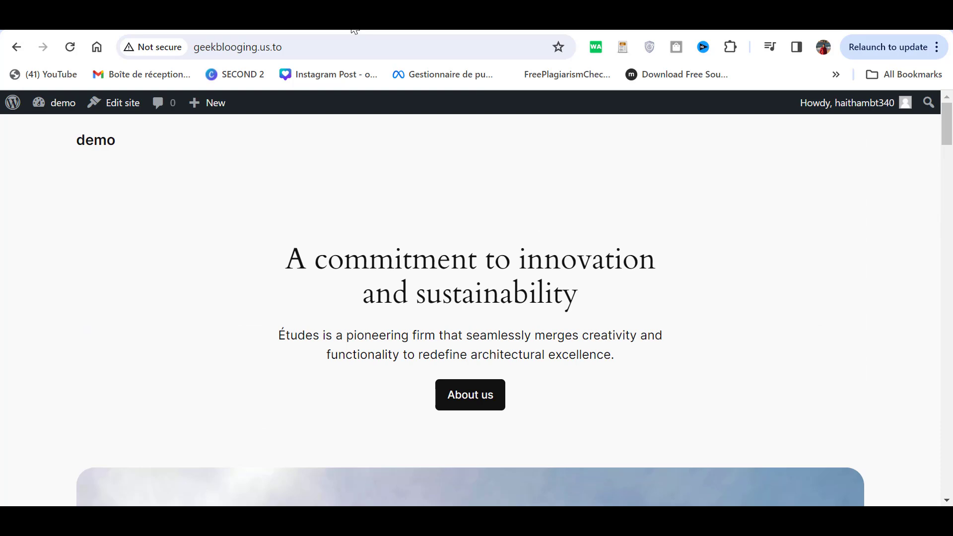
{"action": "left_click", "coordinate": [129, 49]}
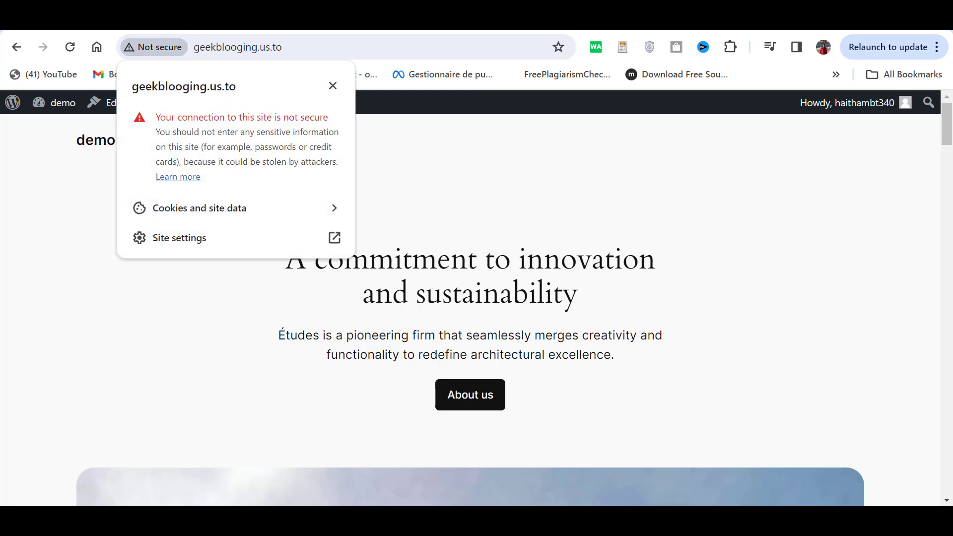
{"action": "key", "text": "ctrl+Tab"}
- Reinstall the failed SSL certificate for geekblooging.us.to so its status shows Active
{"action": "left_click", "coordinate": [58, 373]}
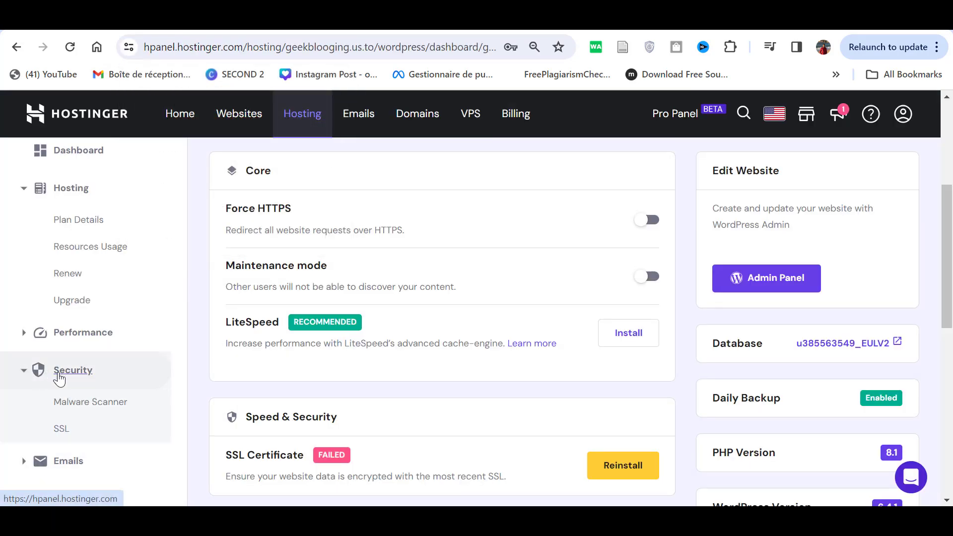
{"action": "left_click", "coordinate": [63, 429]}
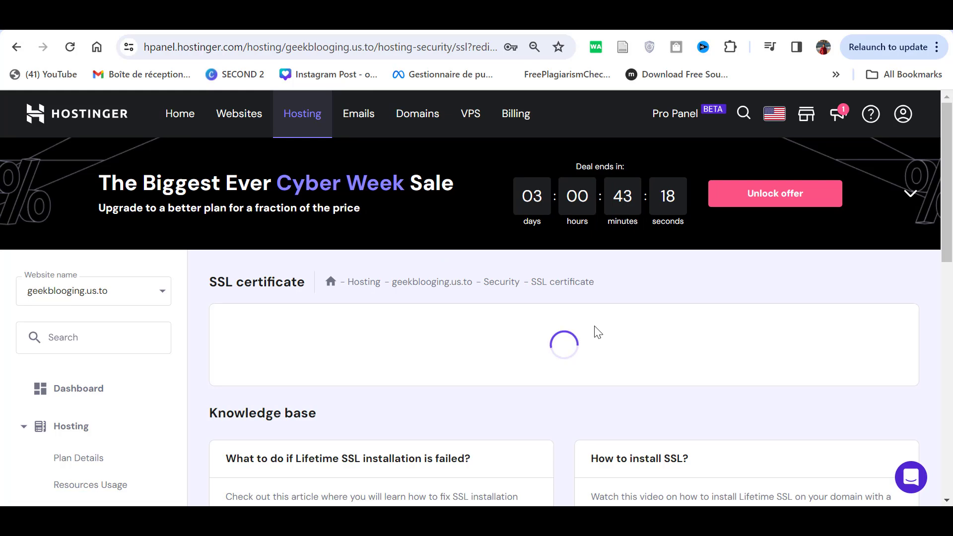
{"action": "scroll", "coordinate": [797, 274], "scroll_direction": "down", "scroll_amount": 2}
{"action": "left_click", "coordinate": [889, 260]}
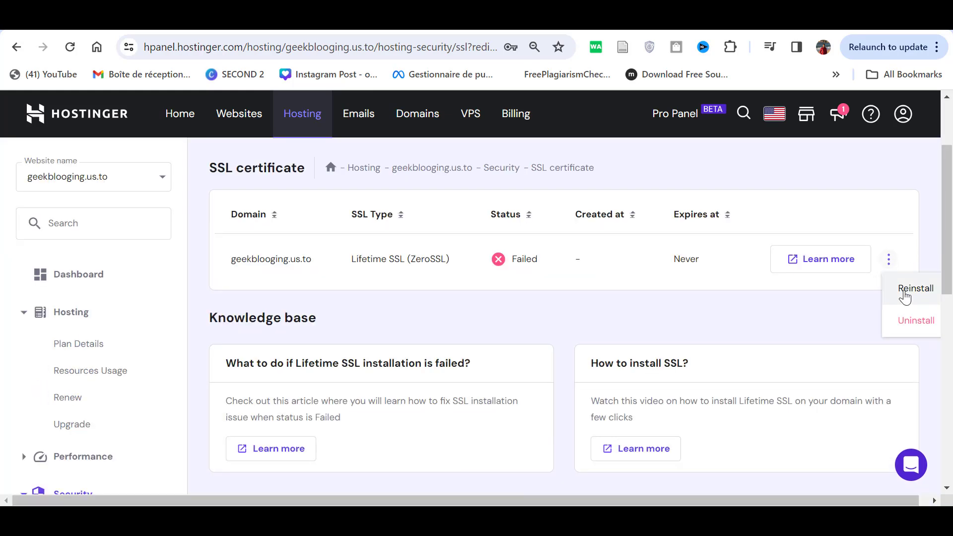
{"action": "left_click", "coordinate": [905, 288]}
{"action": "left_click", "coordinate": [585, 328]}
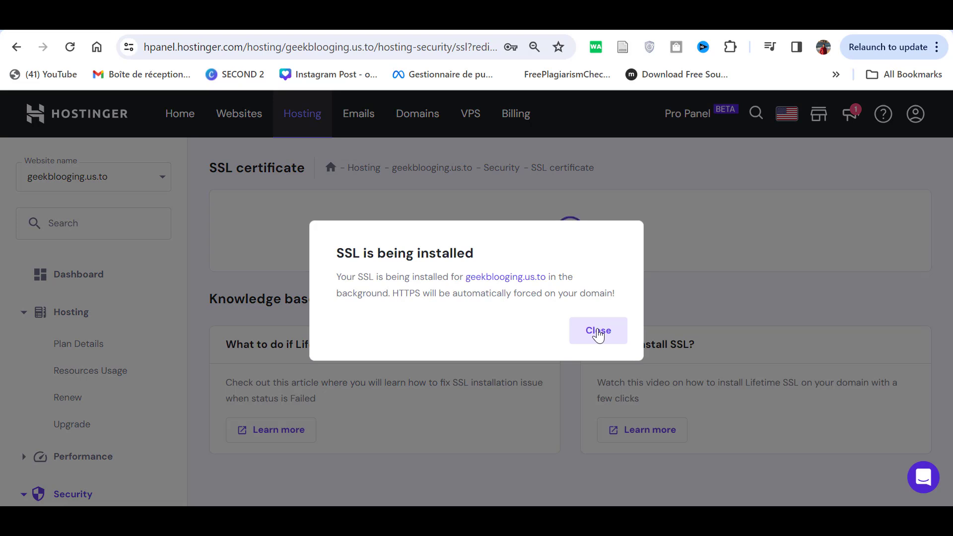
{"action": "left_click", "coordinate": [598, 332]}
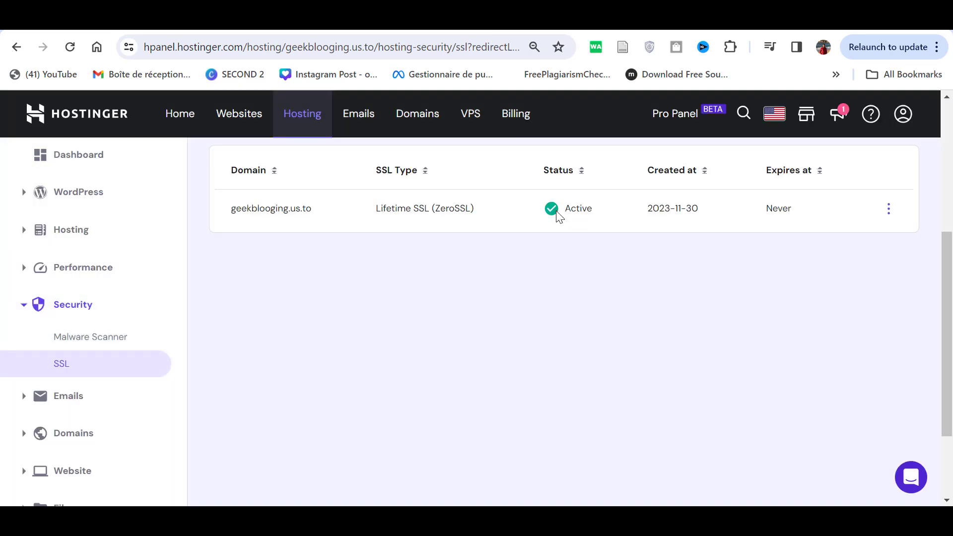
{"action": "double_click", "coordinate": [579, 208]}
- Reload the WordPress site and verify the connection is now secure
{"action": "left_click", "coordinate": [610, 175]}
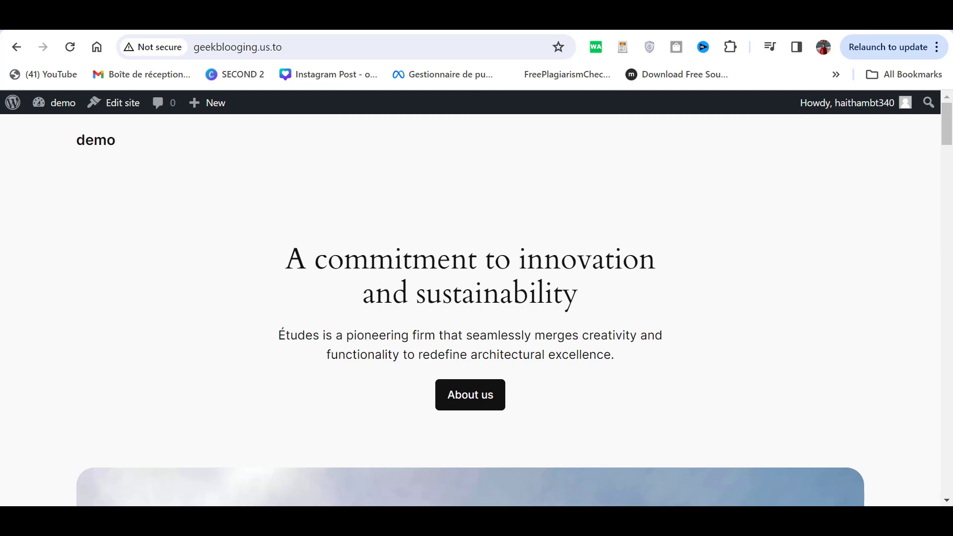
{"action": "left_click", "coordinate": [70, 48]}
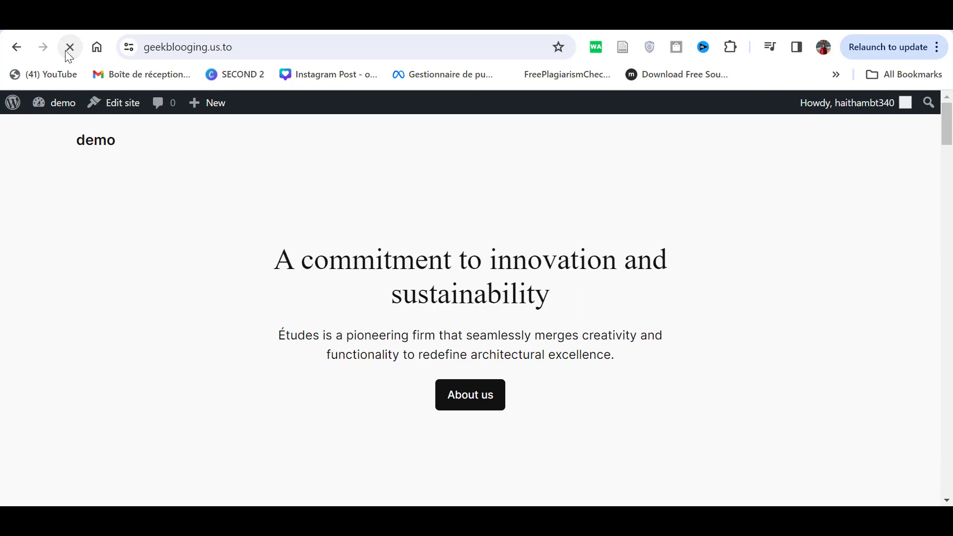
{"action": "left_click", "coordinate": [130, 47]}
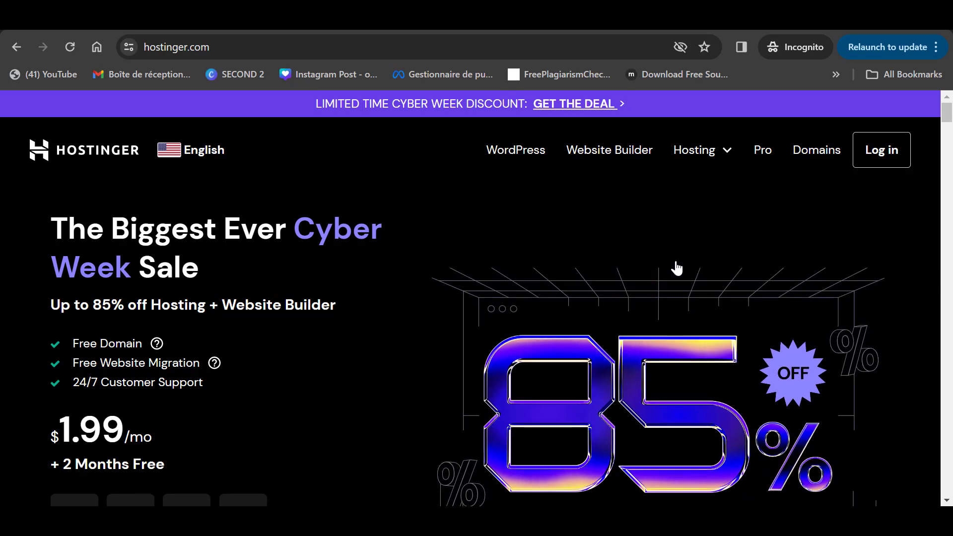
- Add the Premium Web Hosting plan to the cart
{"action": "scroll", "coordinate": [677, 268], "scroll_direction": "down", "scroll_amount": 2}
{"action": "scroll", "coordinate": [678, 266], "scroll_direction": "down", "scroll_amount": 3}
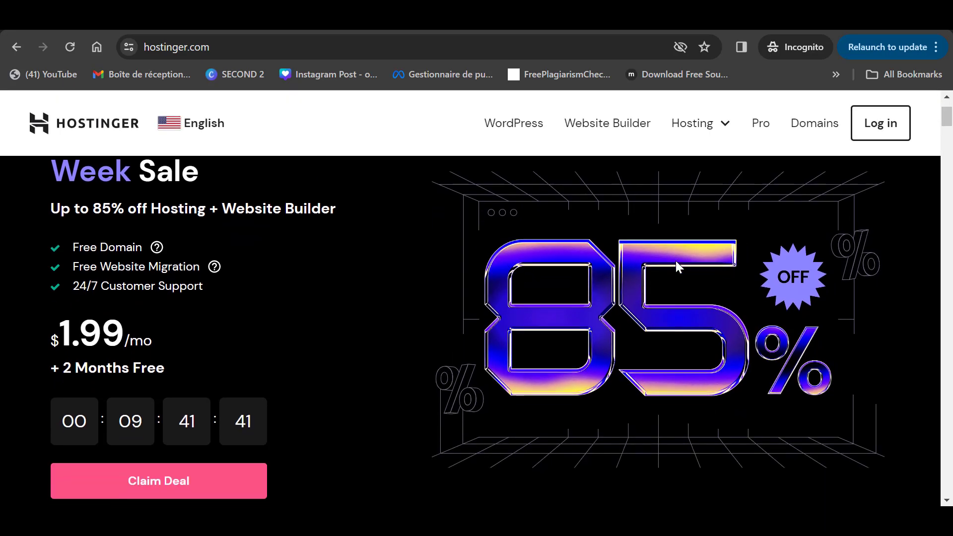
{"action": "left_click", "coordinate": [131, 387]}
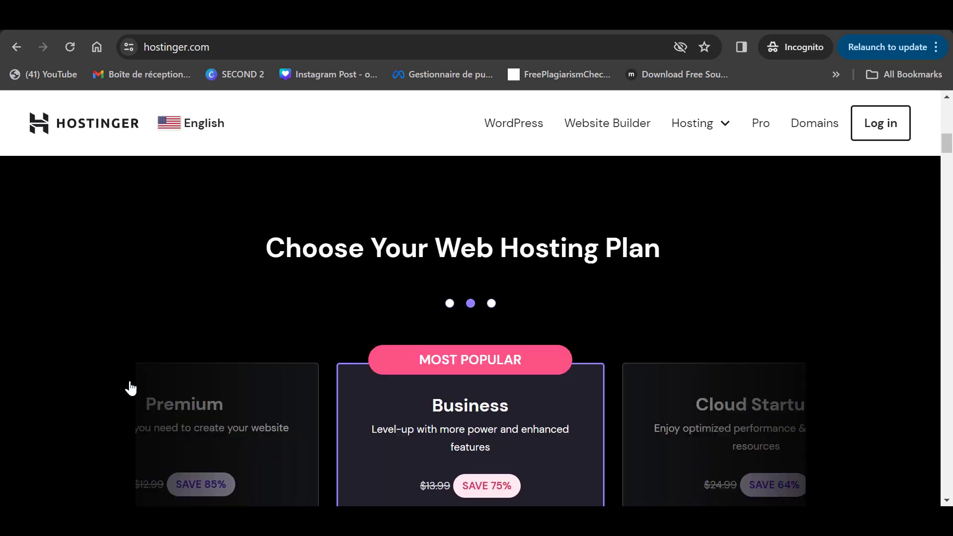
{"action": "scroll", "coordinate": [128, 387], "scroll_direction": "down", "scroll_amount": 2}
{"action": "scroll", "coordinate": [453, 270], "scroll_direction": "up", "scroll_amount": 2}
{"action": "left_click", "coordinate": [450, 271]}
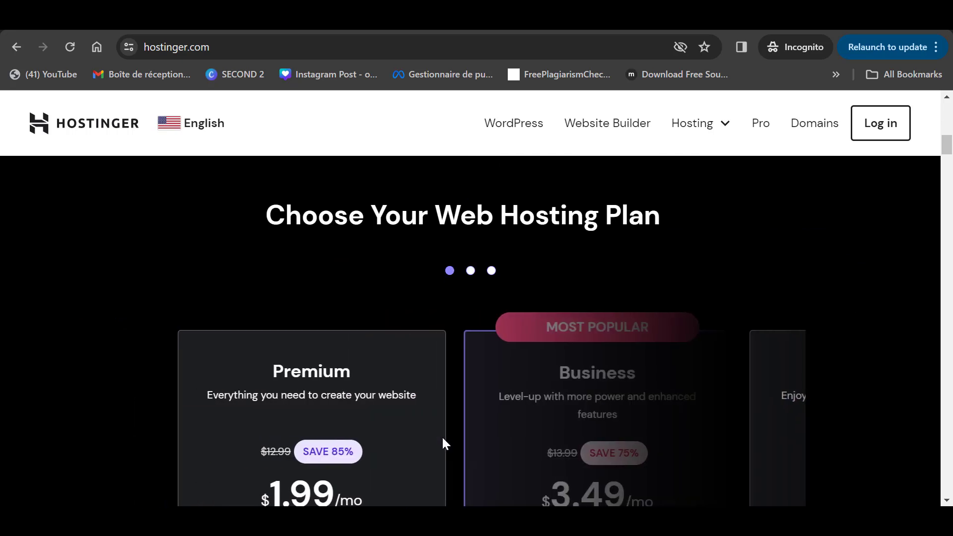
{"action": "scroll", "coordinate": [442, 437], "scroll_direction": "down", "scroll_amount": 3}
{"action": "left_click", "coordinate": [460, 445]}
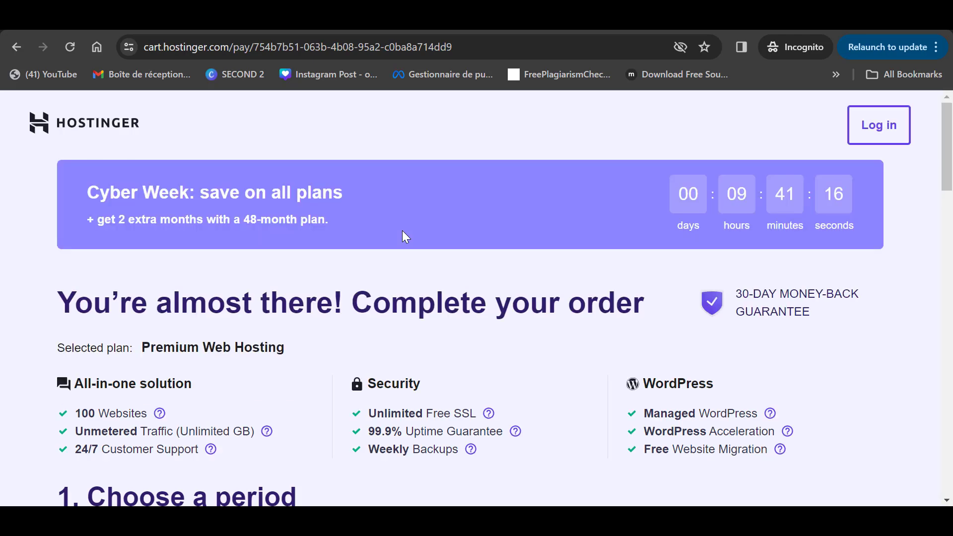
- Apply the GEEKBLOGGING coupon at checkout, lowering the total to $26.89
{"action": "scroll", "coordinate": [446, 347], "scroll_direction": "down", "scroll_amount": 15}
{"action": "scroll", "coordinate": [480, 446], "scroll_direction": "down", "scroll_amount": 6}
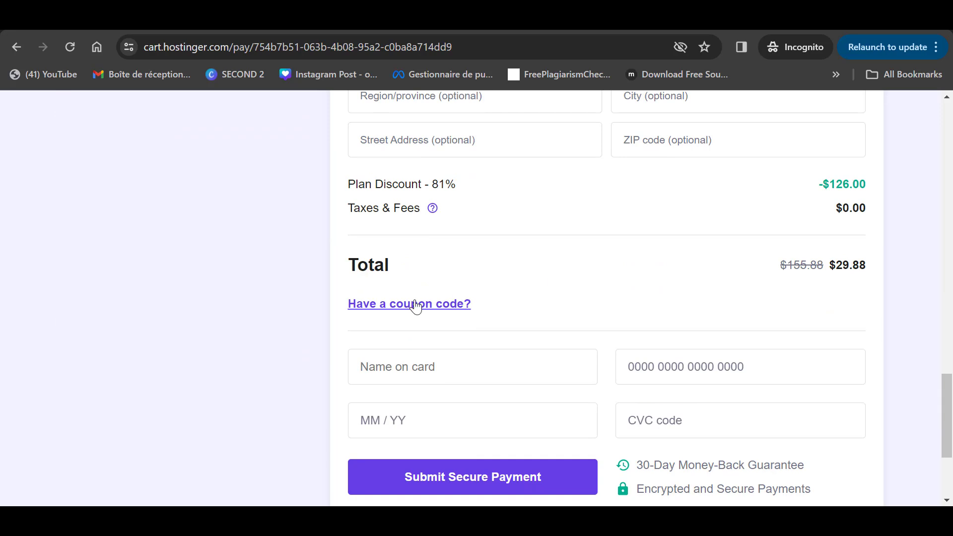
{"action": "left_click", "coordinate": [416, 306]}
{"action": "left_click", "coordinate": [436, 337]}
{"action": "type", "text": "GEEKBLOGGING"}
{"action": "left_click", "coordinate": [724, 351]}
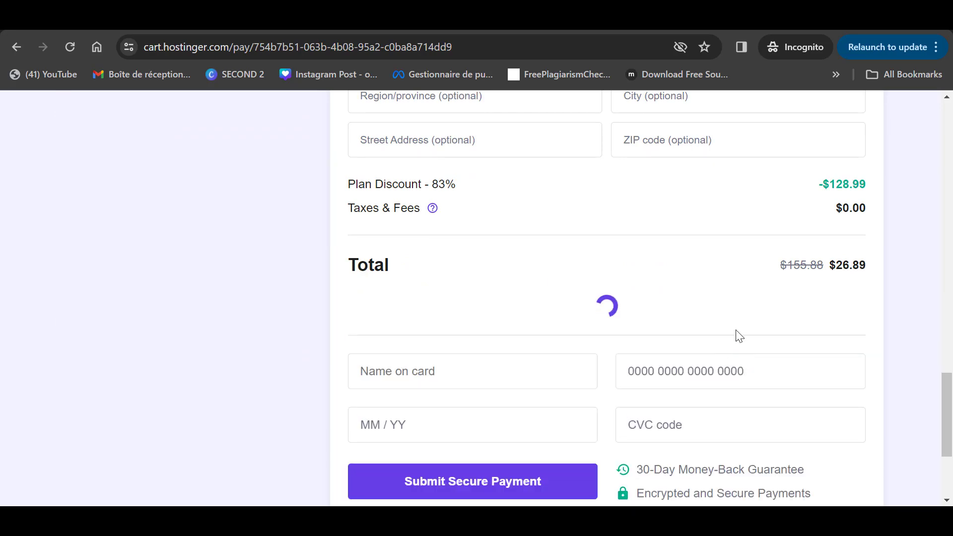
{"action": "left_click_drag", "start_coordinate": [866, 267], "coordinate": [828, 266]}
{"action": "left_click", "coordinate": [828, 266]}
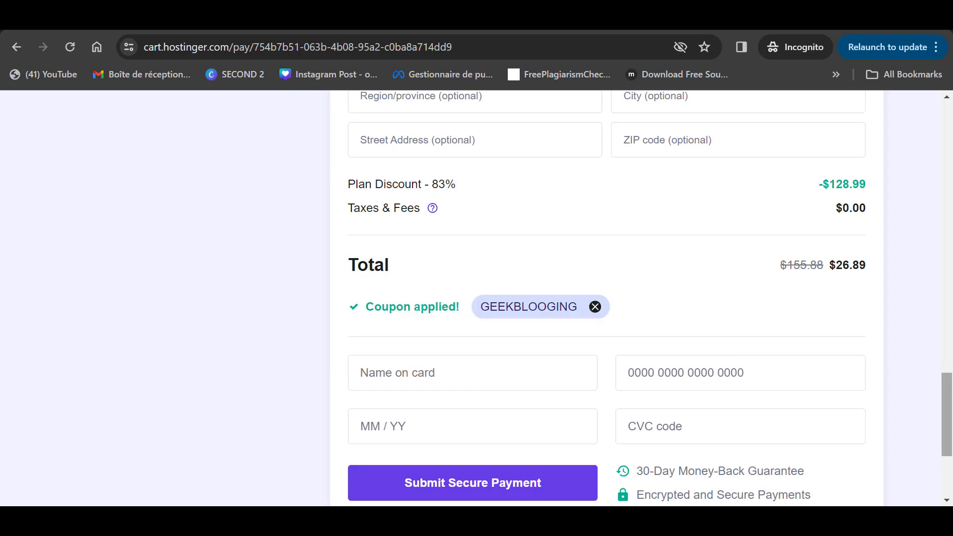
{"action": "scroll", "coordinate": [828, 266], "scroll_direction": "down", "scroll_amount": 3}
{"action": "scroll", "coordinate": [683, 304], "scroll_direction": "up", "scroll_amount": 3}
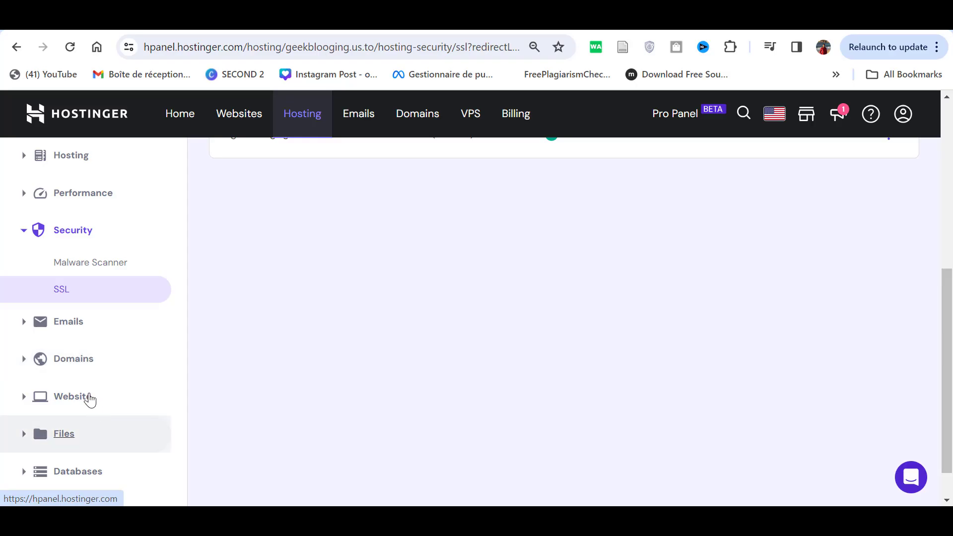
- Create subdomain test.geekblooging.us.to, listed with directory public_html/test
{"action": "left_click", "coordinate": [75, 361]}
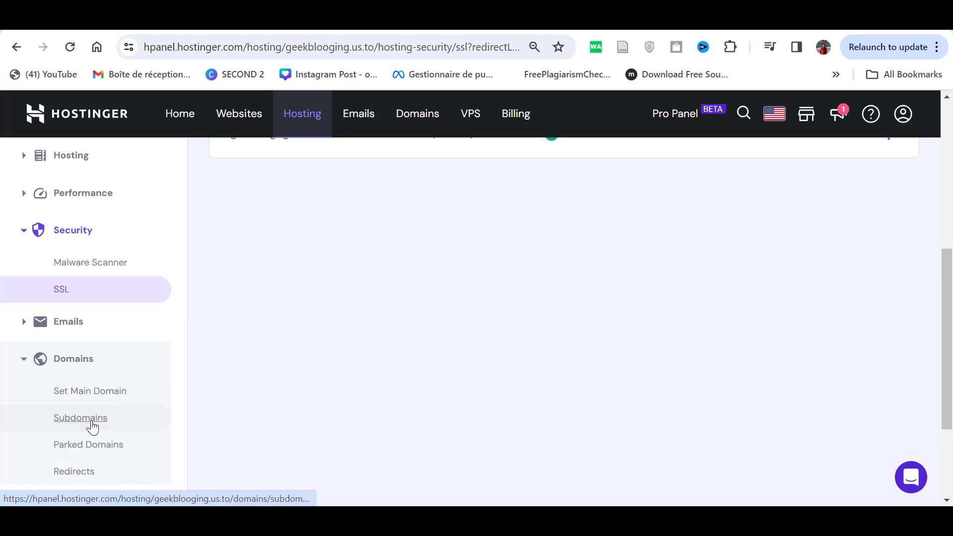
{"action": "left_click", "coordinate": [92, 427]}
{"action": "scroll", "coordinate": [467, 214], "scroll_direction": "down", "scroll_amount": 4}
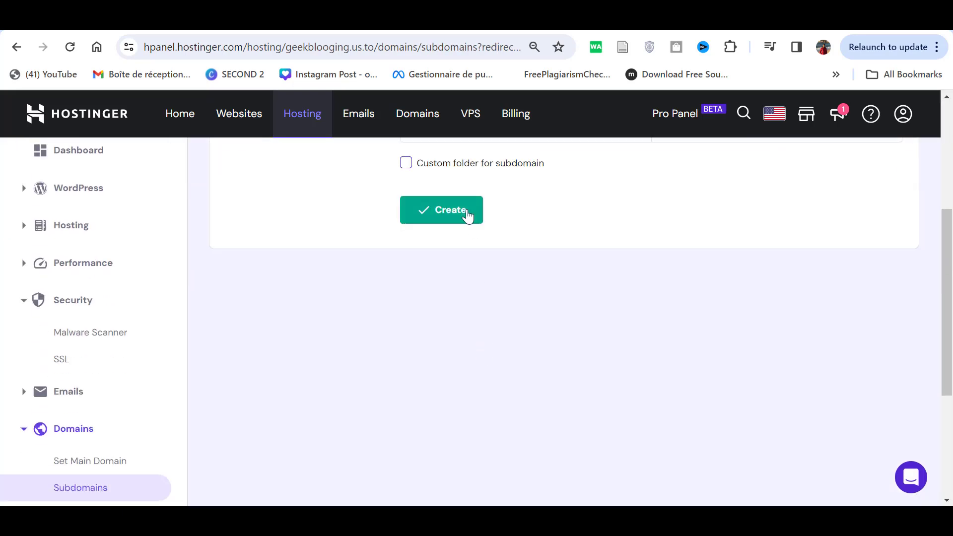
{"action": "scroll", "coordinate": [491, 248], "scroll_direction": "up", "scroll_amount": 3}
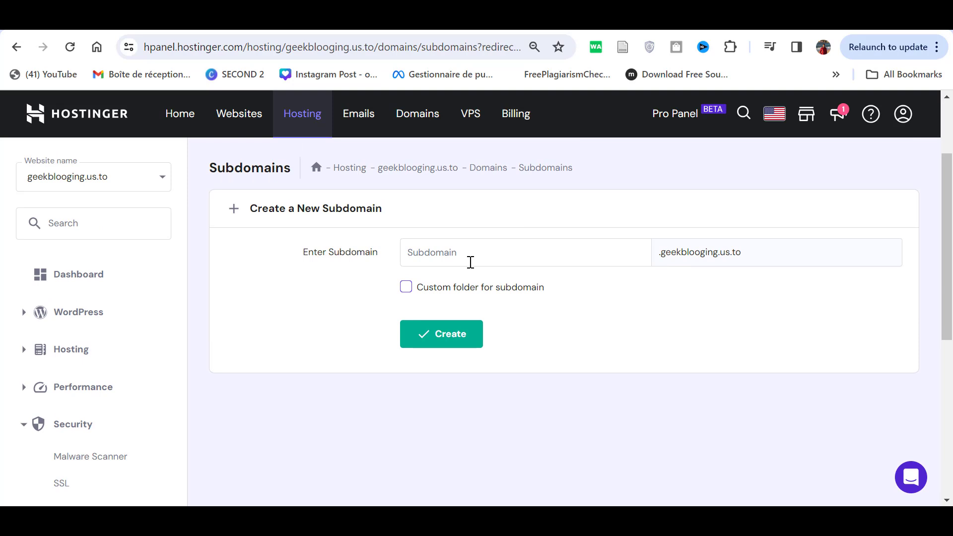
{"action": "left_click", "coordinate": [470, 262]}
{"action": "type", "text": "Tet"}
{"action": "left_click", "coordinate": [436, 340]}
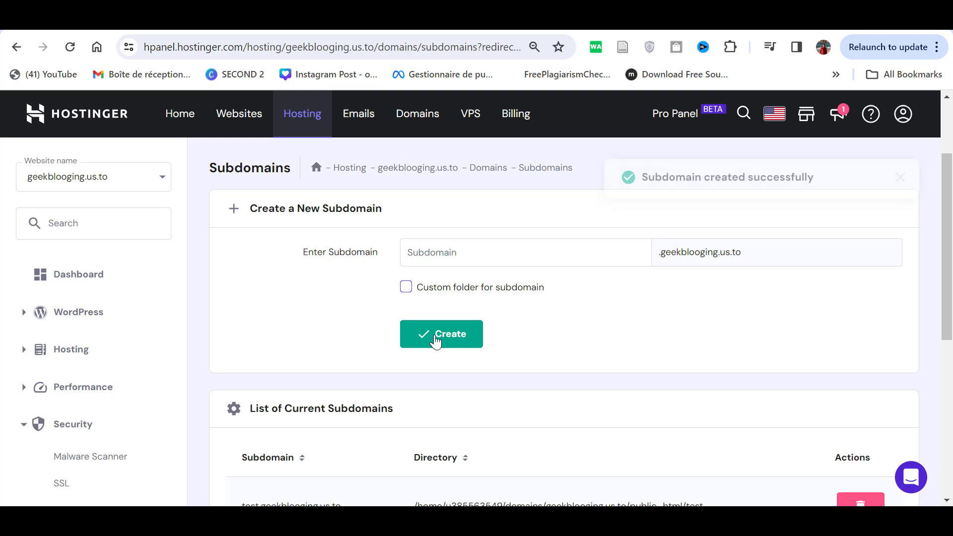
{"action": "scroll", "coordinate": [502, 343], "scroll_direction": "down", "scroll_amount": 4}
{"action": "left_click_drag", "start_coordinate": [342, 324], "coordinate": [217, 319]}
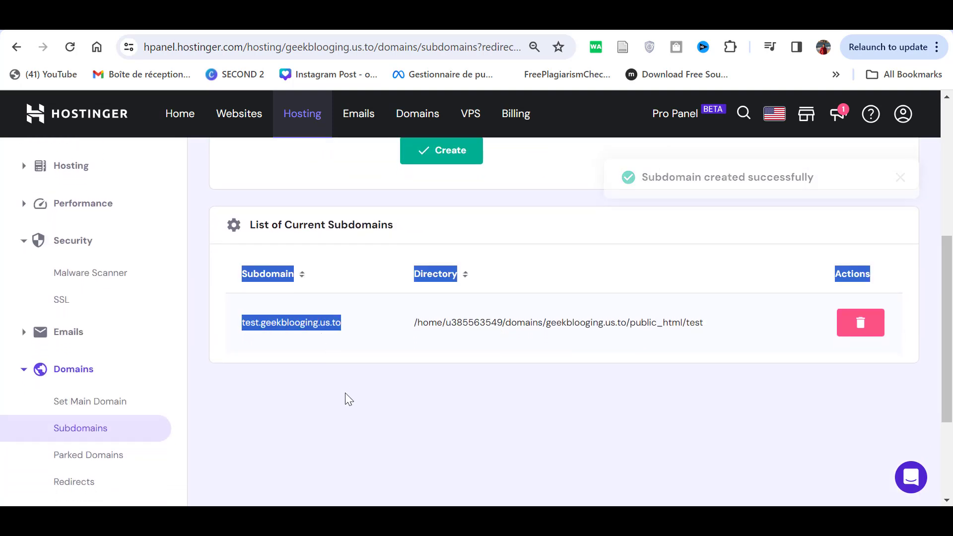